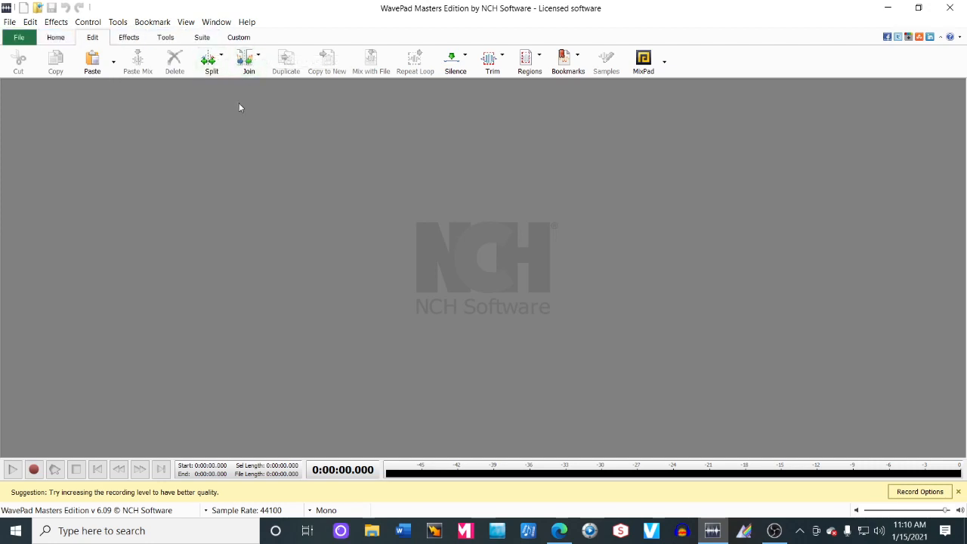
Create a new blank audio file
{"action": "left_click", "coordinate": [19, 40]}
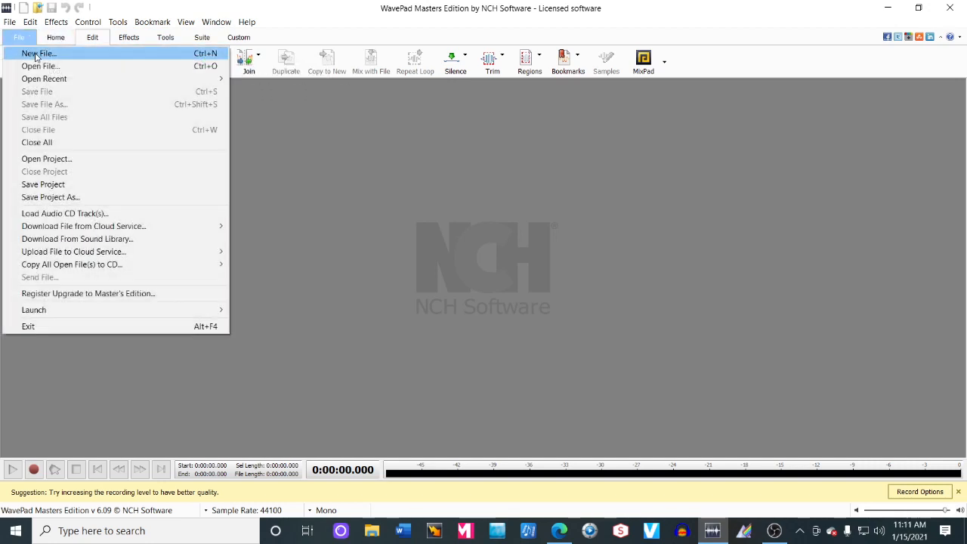
{"action": "left_click", "coordinate": [35, 54]}
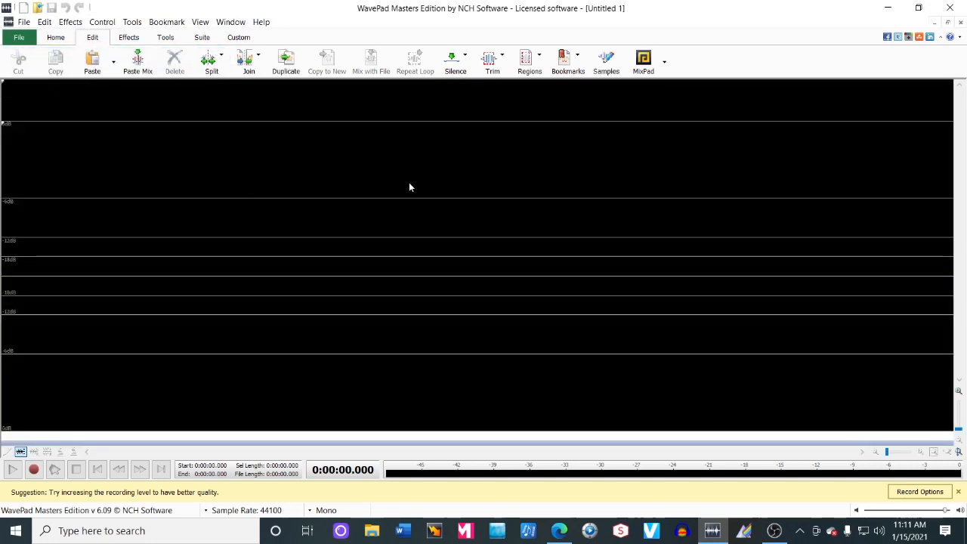
Review the new-file defaults and the recording device settings in the program options
{"action": "left_click", "coordinate": [57, 39]}
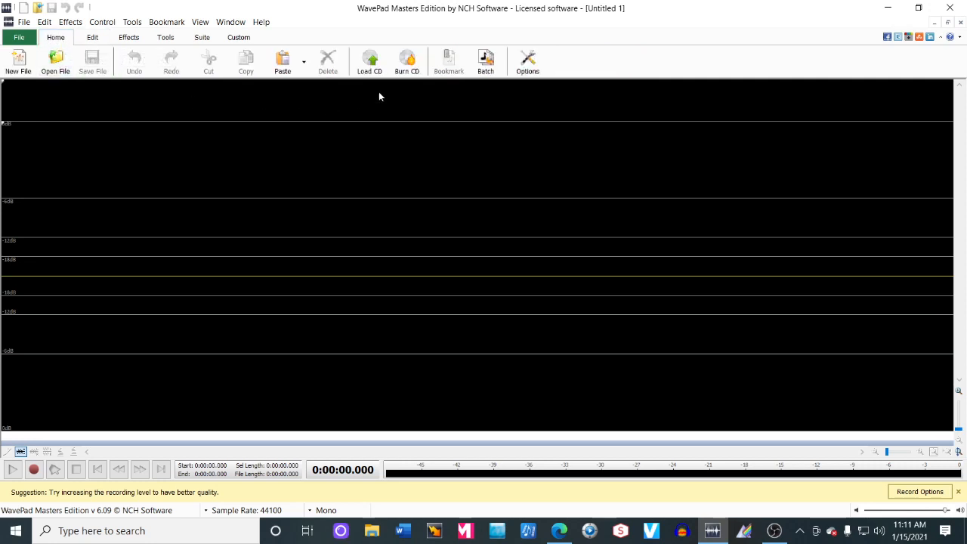
{"action": "left_click", "coordinate": [530, 60]}
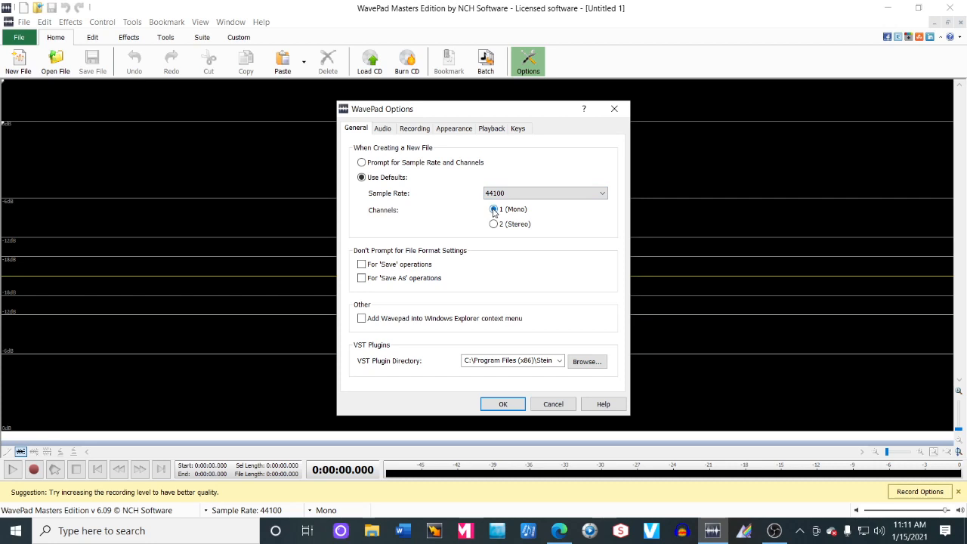
{"action": "left_click", "coordinate": [414, 130]}
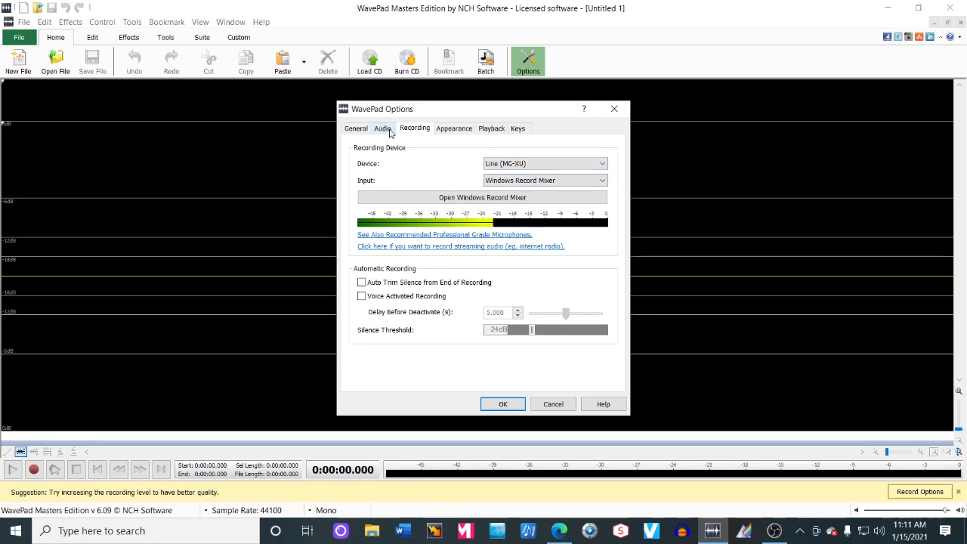
{"action": "left_click", "coordinate": [502, 403]}
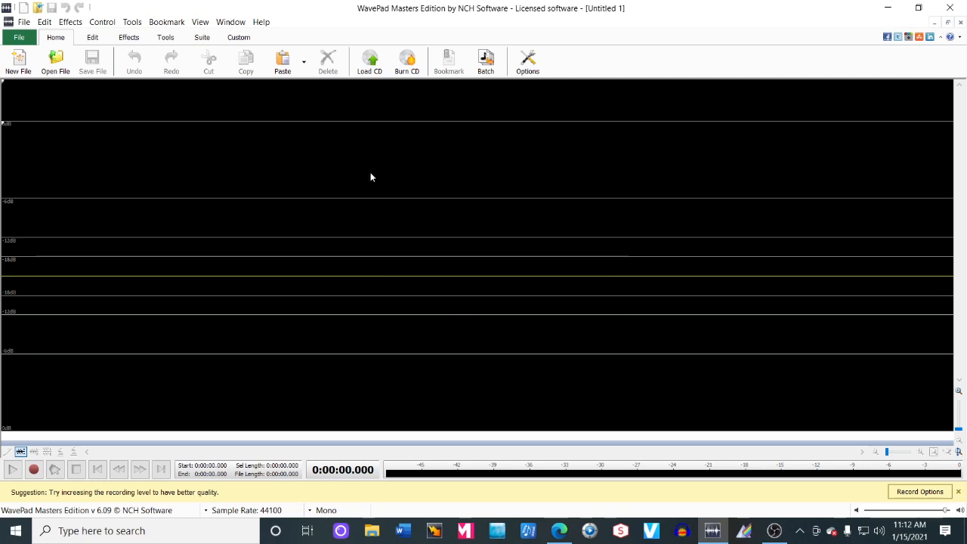
Record about 10 seconds of test speech and close the file without saving it
{"action": "left_click", "coordinate": [34, 470]}
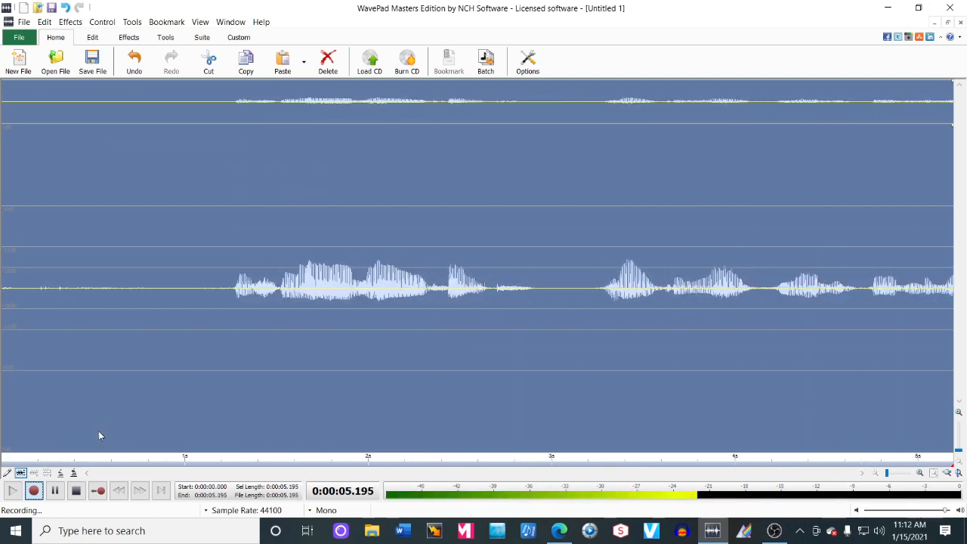
{"action": "left_click", "coordinate": [78, 471]}
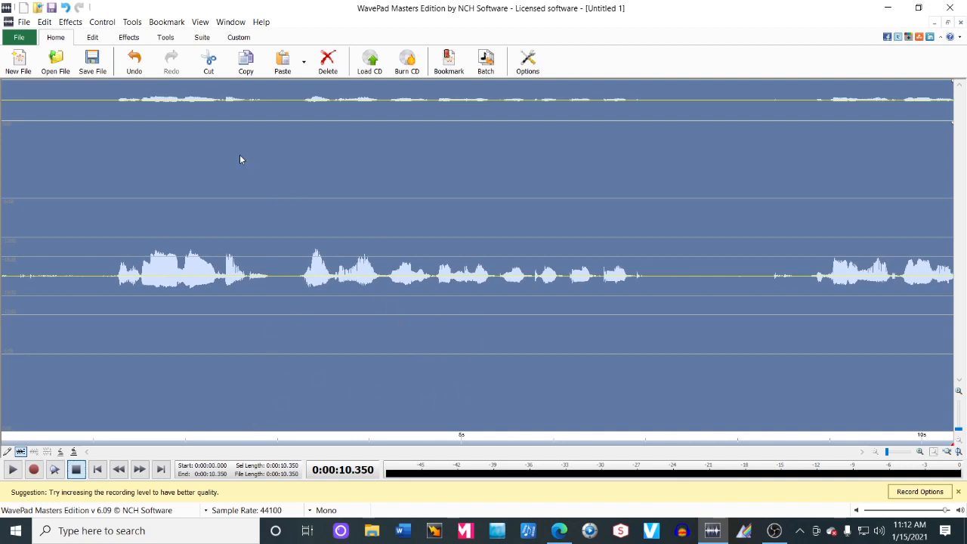
{"action": "left_click", "coordinate": [21, 39]}
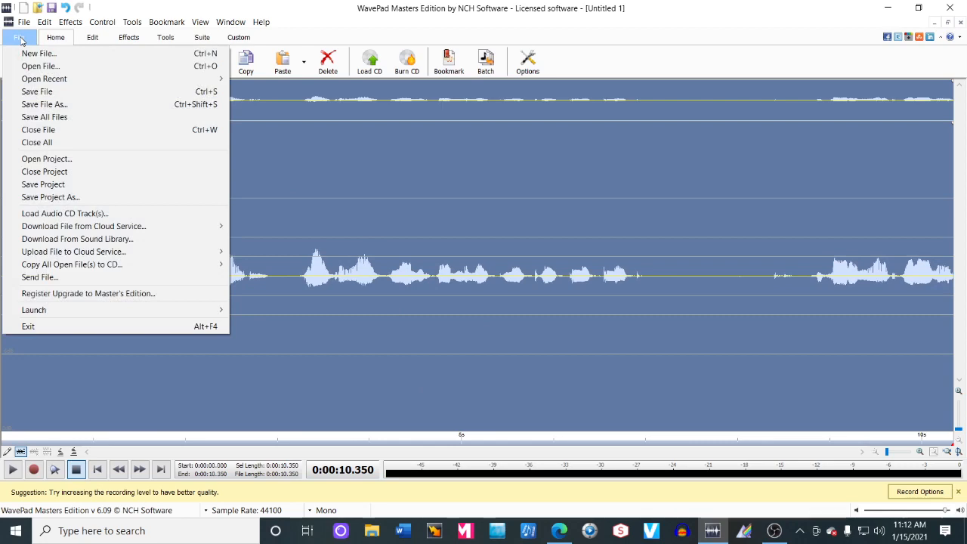
{"action": "left_click", "coordinate": [39, 130]}
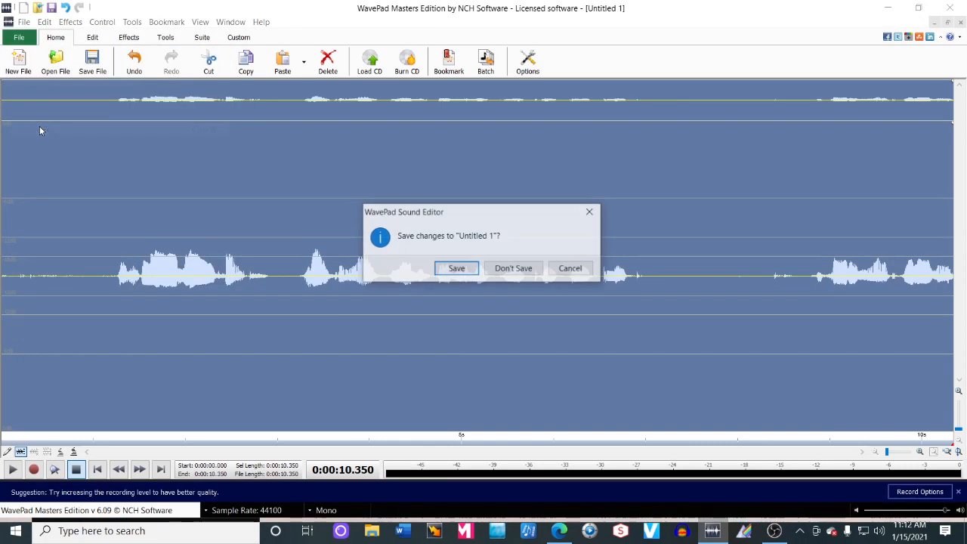
{"action": "left_click", "coordinate": [513, 269]}
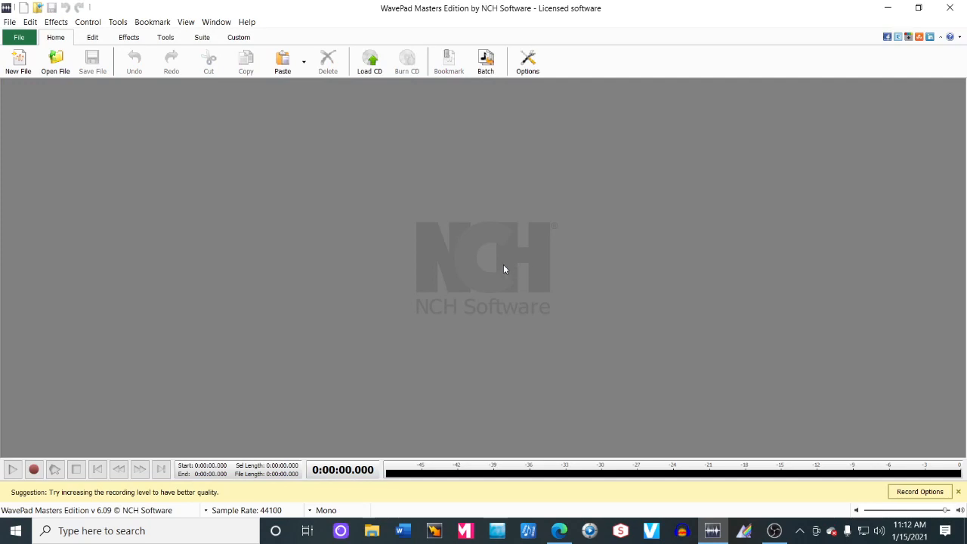
{"action": "left_click", "coordinate": [18, 61]}
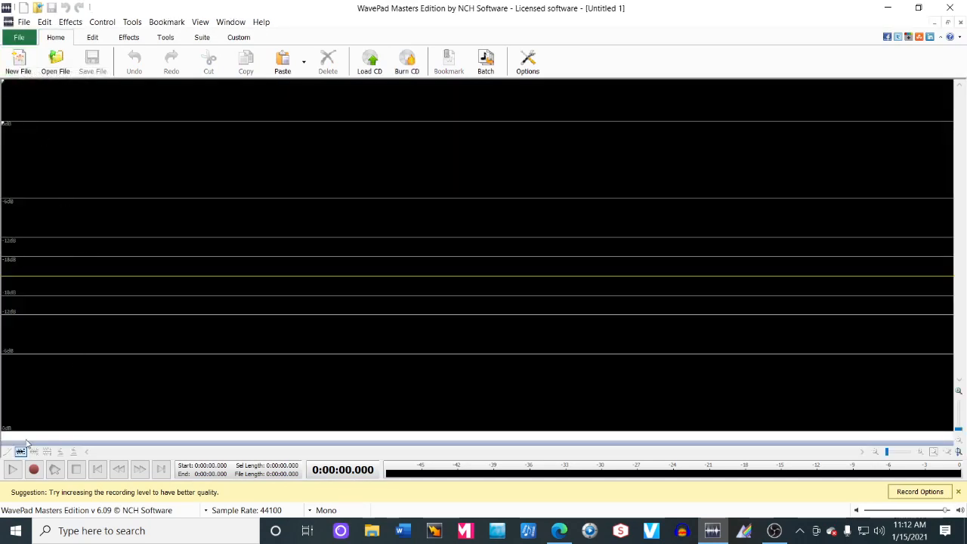
{"action": "left_click", "coordinate": [33, 469]}
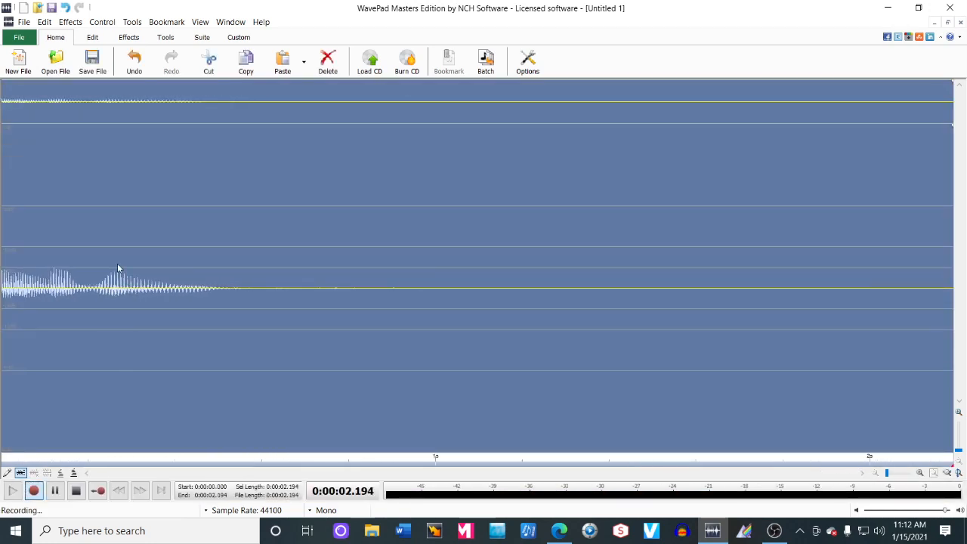
{"action": "left_click", "coordinate": [23, 39]}
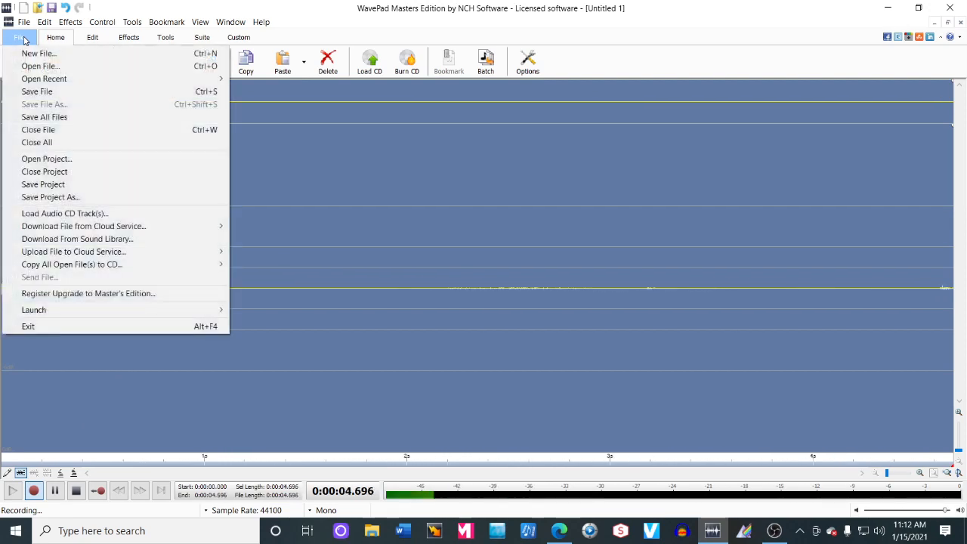
{"action": "left_click", "coordinate": [45, 130]}
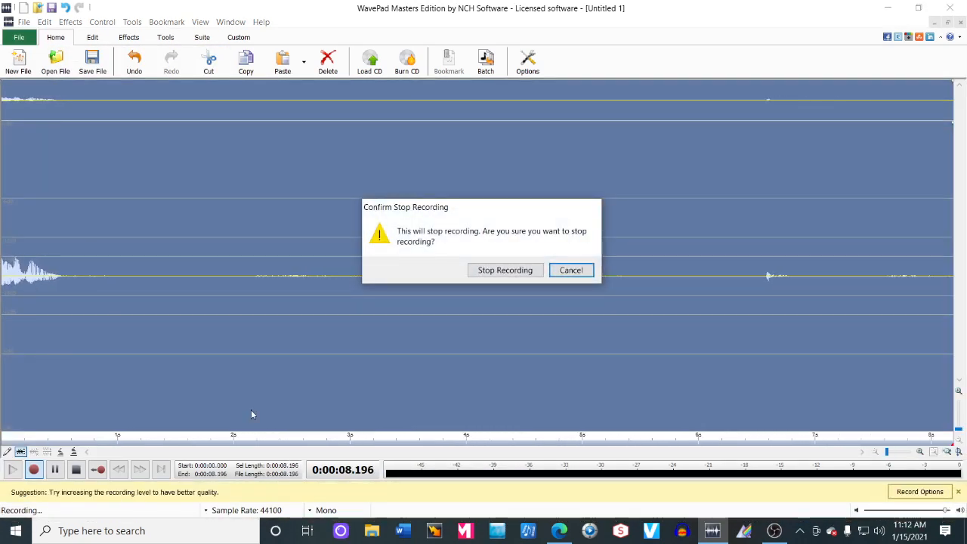
{"action": "left_click", "coordinate": [484, 272]}
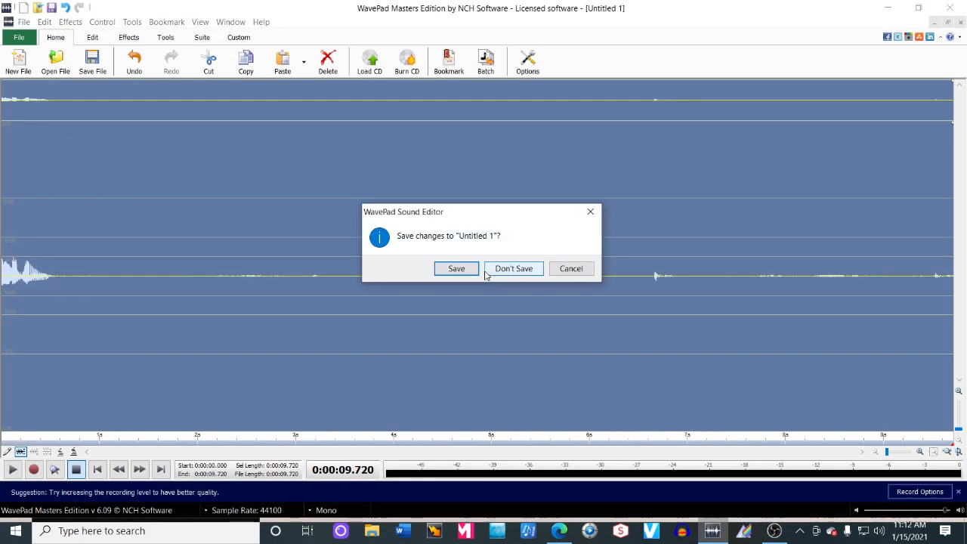
{"action": "left_click", "coordinate": [503, 271]}
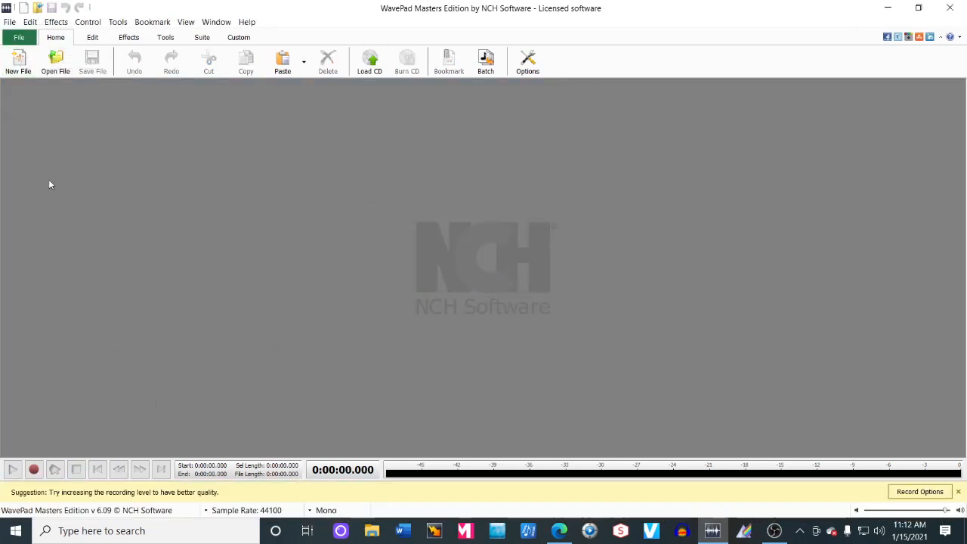
Create a new audio file and record about 32 seconds of speech in it
{"action": "left_click", "coordinate": [18, 59]}
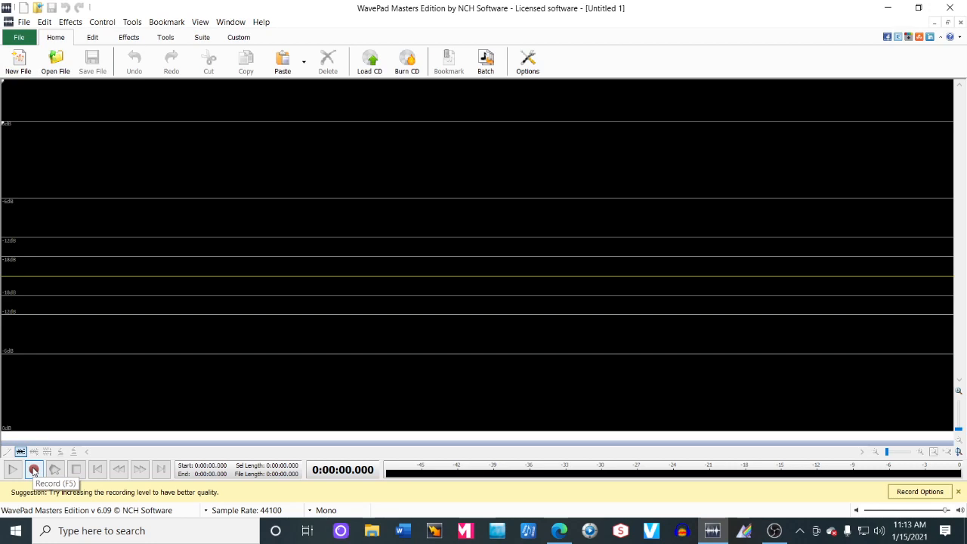
{"action": "left_click", "coordinate": [33, 469]}
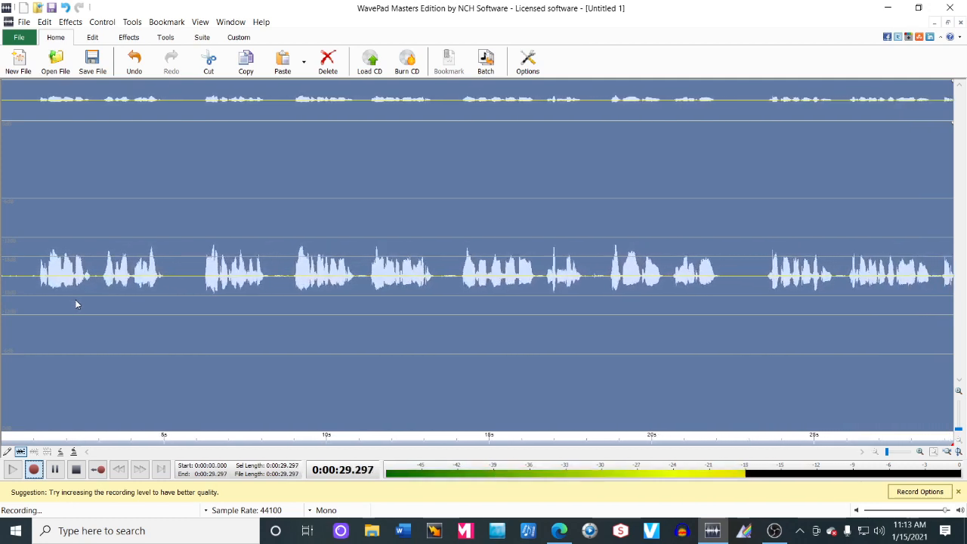
{"action": "left_click", "coordinate": [76, 469]}
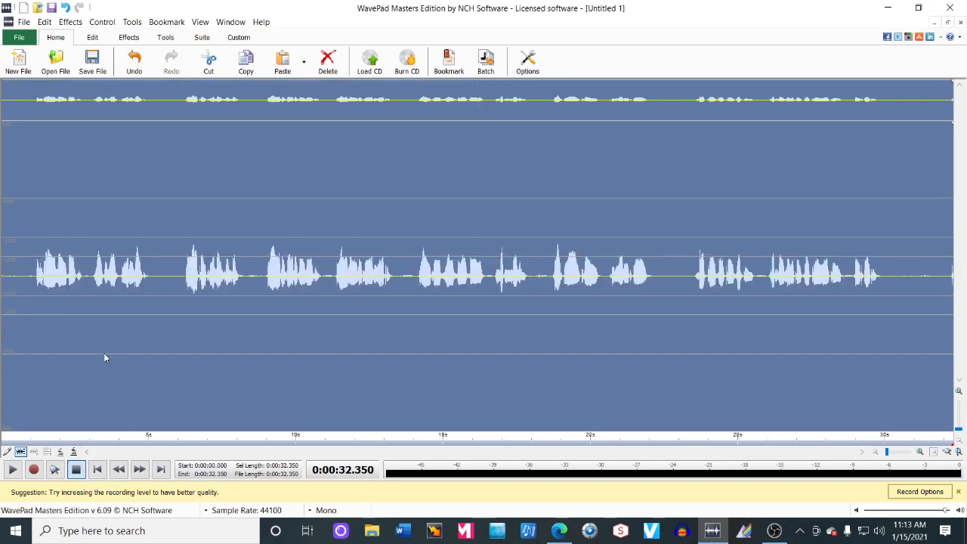
Cut about 1 second of silence from the start of the recording, just before the first words
{"action": "scroll", "coordinate": [105, 357], "scroll_direction": "up", "scroll_amount": 1}
{"action": "scroll", "coordinate": [105, 358], "scroll_direction": "up", "scroll_amount": 1}
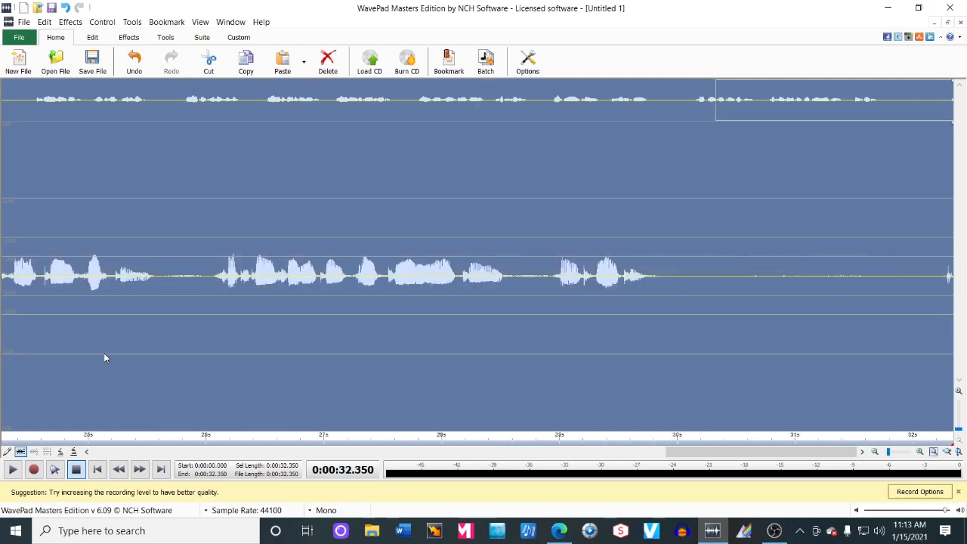
{"action": "scroll", "coordinate": [105, 358], "scroll_direction": "down", "scroll_amount": 3}
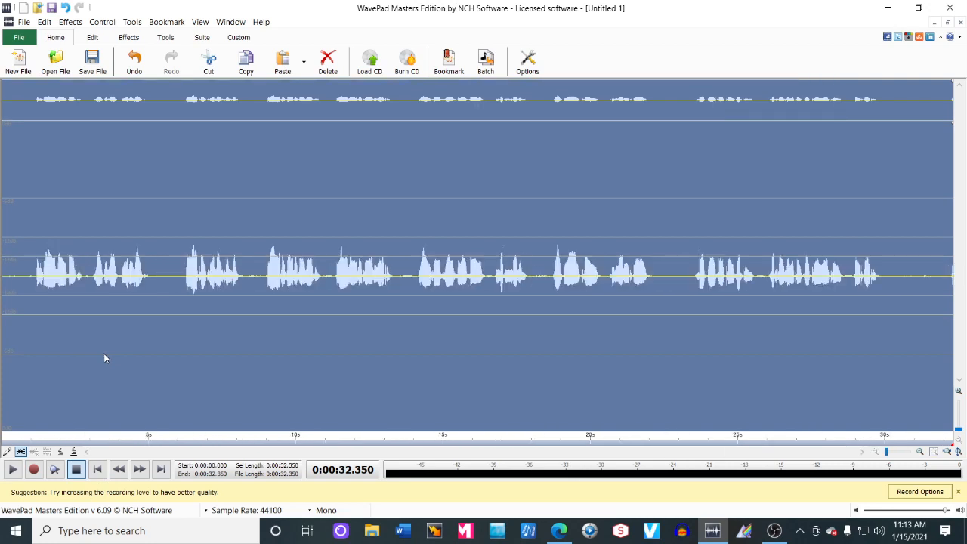
{"action": "scroll", "coordinate": [105, 357], "scroll_direction": "up", "scroll_amount": 2}
{"action": "scroll", "coordinate": [105, 357], "scroll_direction": "down", "scroll_amount": 2}
{"action": "left_click", "coordinate": [31, 279]}
{"action": "left_click_drag", "start_coordinate": [31, 279], "coordinate": [1, 275]}
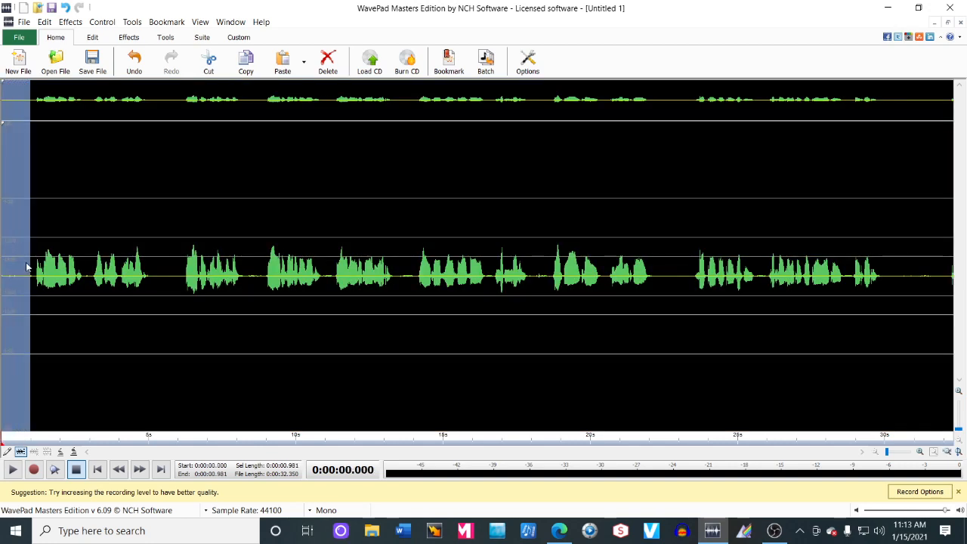
{"action": "left_click", "coordinate": [209, 64]}
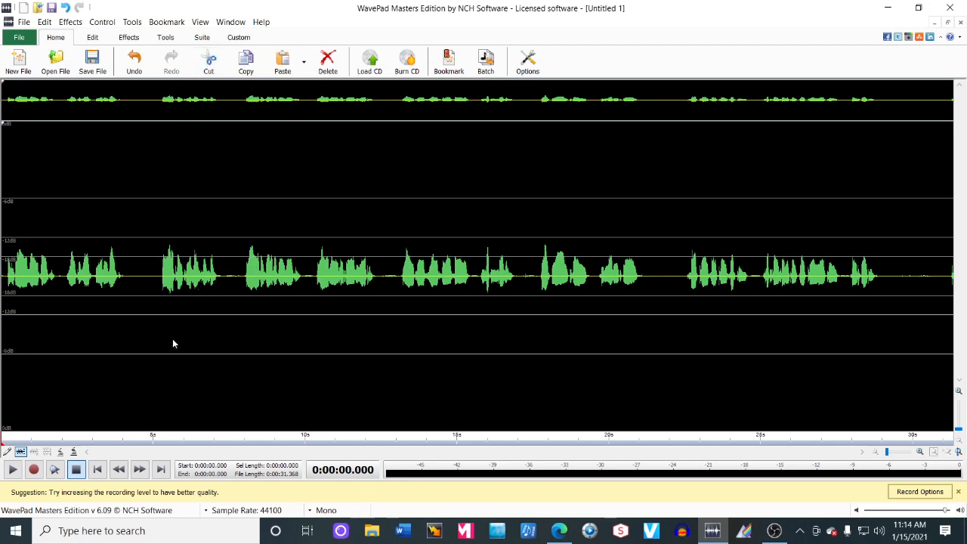
Play back the recording and cut the unwanted phrase with its pause, from about 19.5 to 22.3 seconds
{"action": "left_click", "coordinate": [12, 469]}
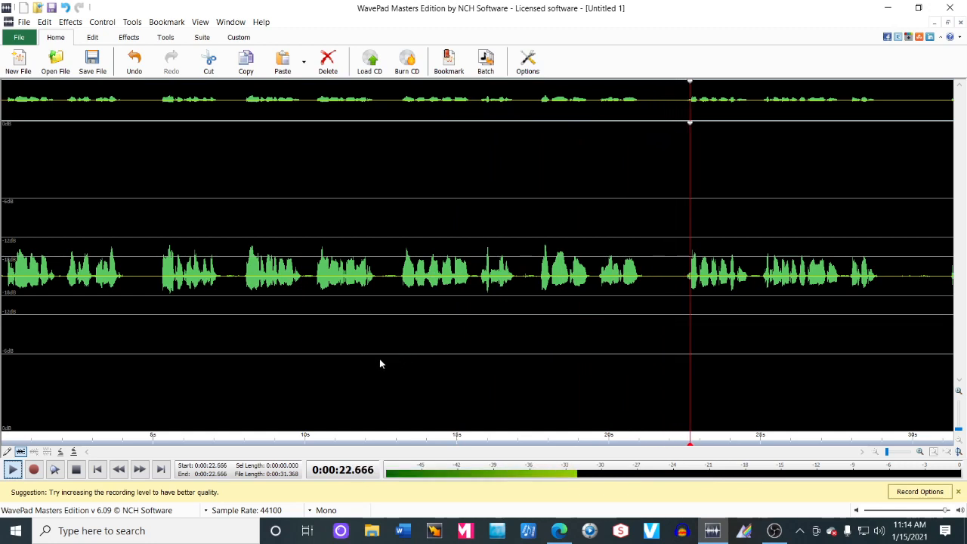
{"action": "left_click", "coordinate": [77, 469]}
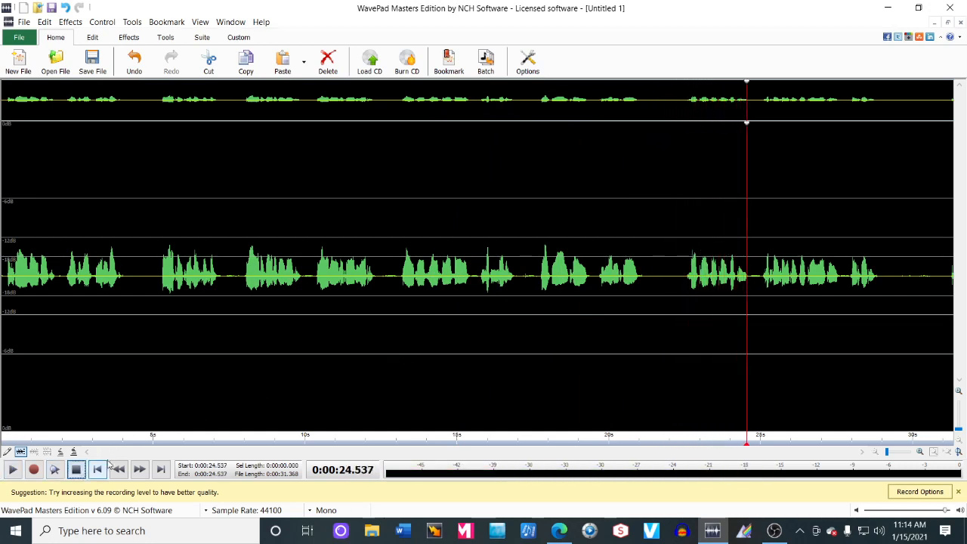
{"action": "left_click", "coordinate": [594, 279]}
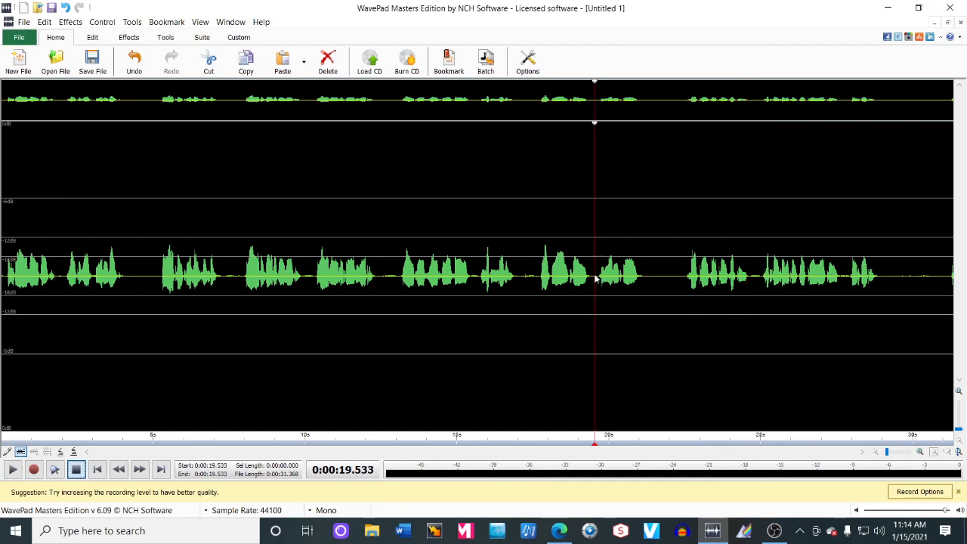
{"action": "left_click_drag", "start_coordinate": [594, 278], "coordinate": [682, 283]}
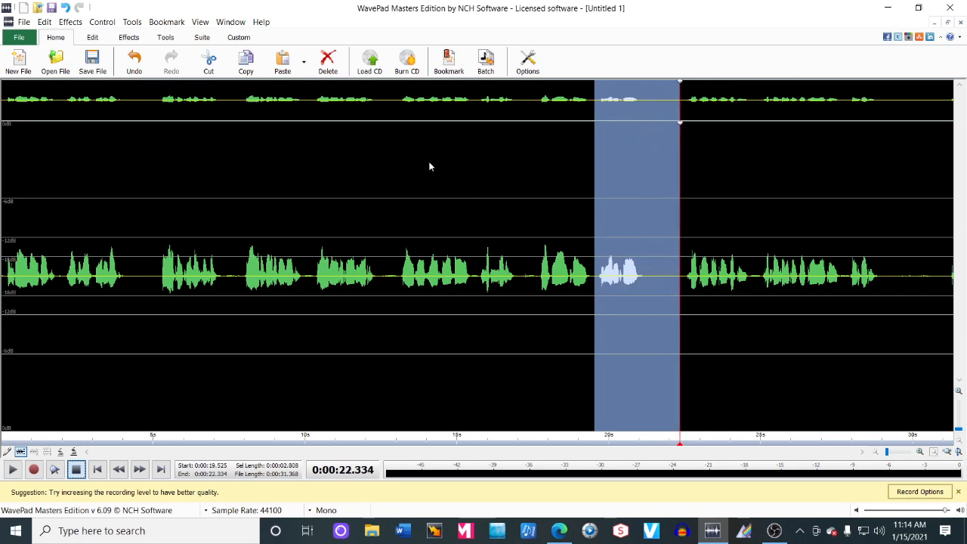
{"action": "left_click", "coordinate": [209, 63]}
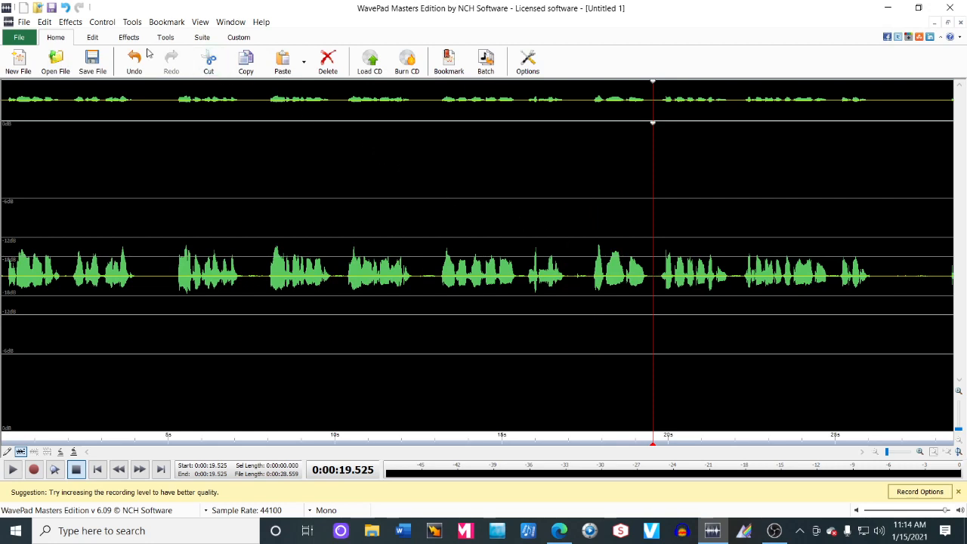
Insert 10000 ms of silence at the cursor, where the phrase was cut out
{"action": "left_click", "coordinate": [95, 40]}
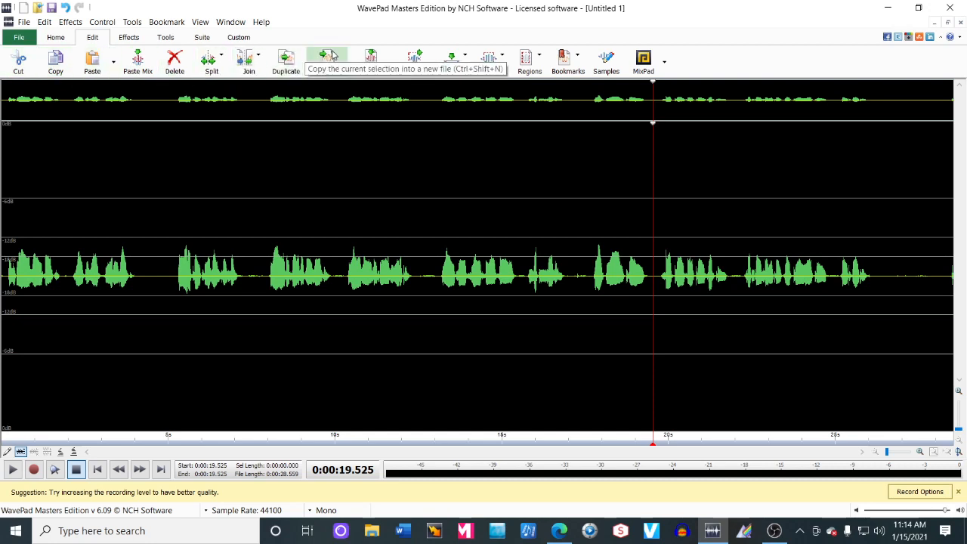
{"action": "left_click", "coordinate": [459, 65]}
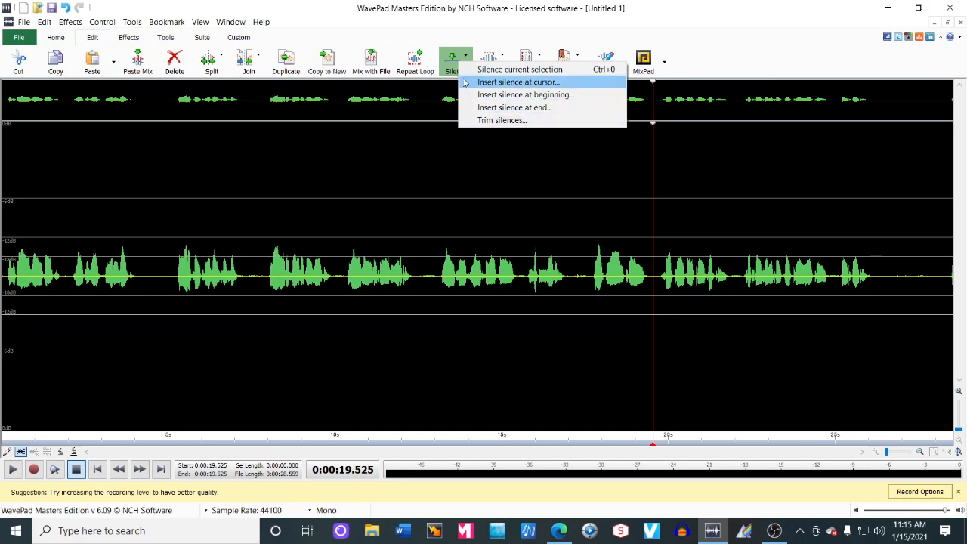
{"action": "left_click", "coordinate": [484, 89]}
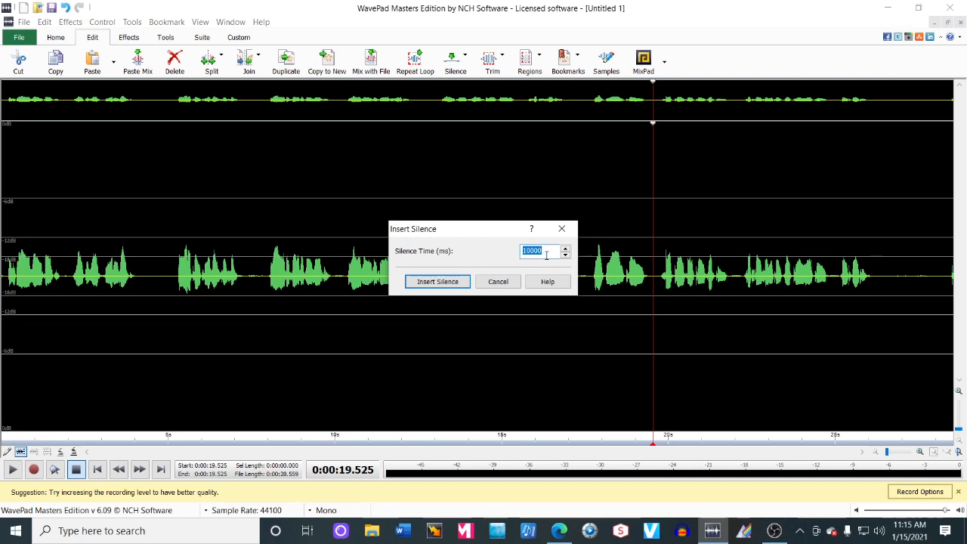
{"action": "left_click", "coordinate": [441, 282]}
Record about 10 seconds of new speech at about 19.9 seconds, just after the start of the inserted silence
{"action": "scroll", "coordinate": [513, 292], "scroll_direction": "down", "scroll_amount": 1}
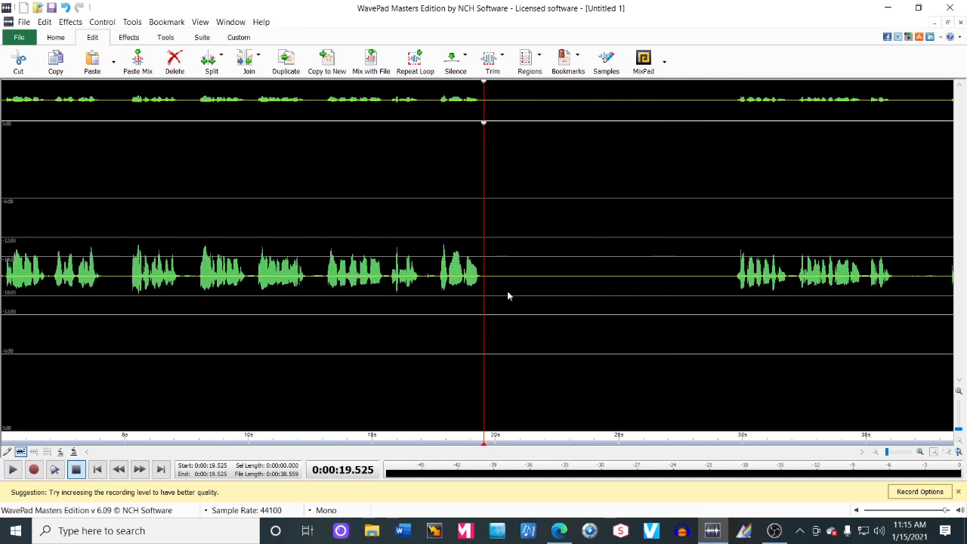
{"action": "scroll", "coordinate": [514, 307], "scroll_direction": "up", "scroll_amount": 2}
{"action": "scroll", "coordinate": [513, 291], "scroll_direction": "down", "scroll_amount": 2}
{"action": "left_click", "coordinate": [493, 275]}
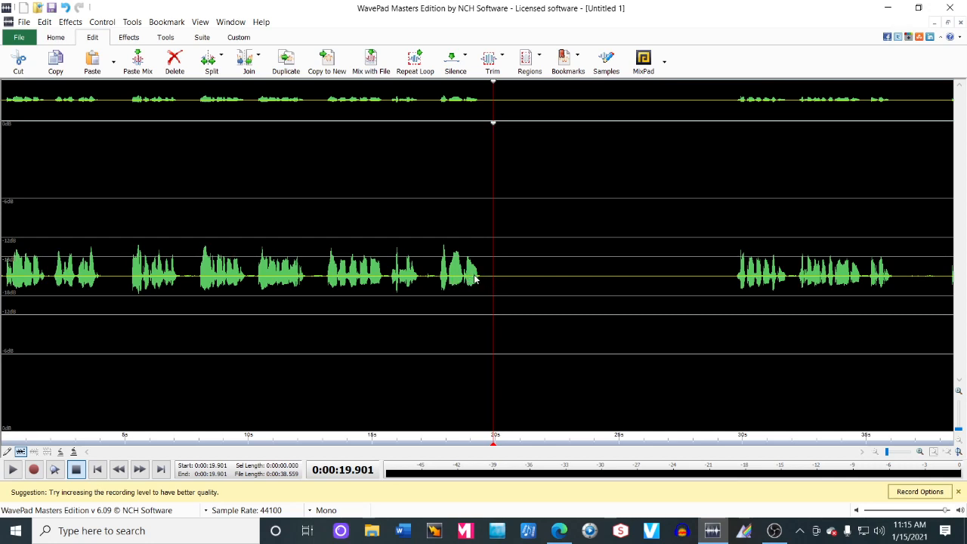
{"action": "left_click", "coordinate": [34, 469]}
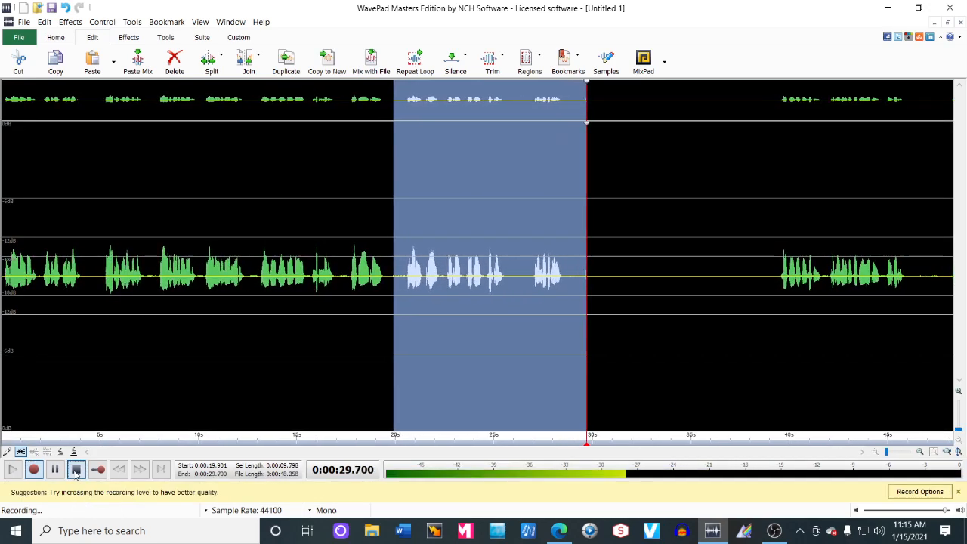
{"action": "left_click", "coordinate": [77, 469]}
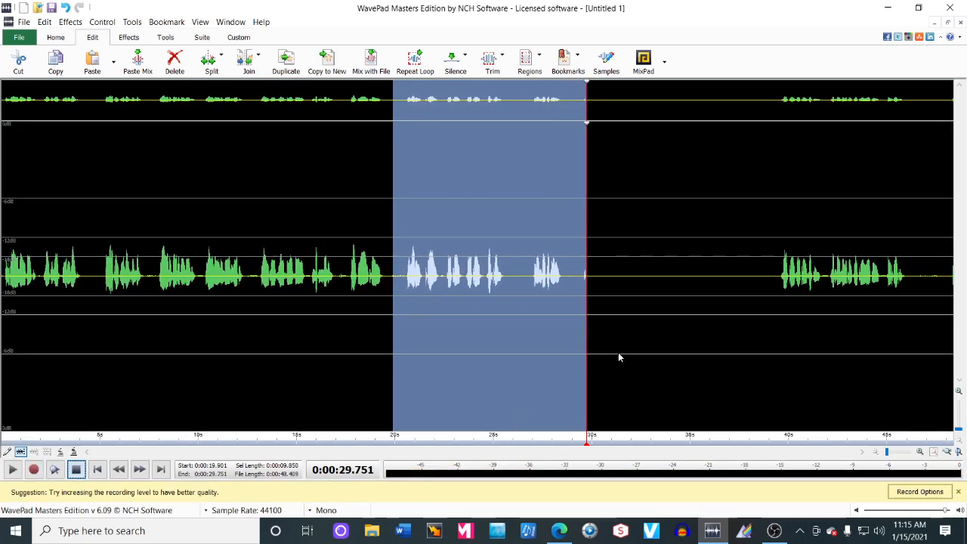
{"action": "left_click", "coordinate": [653, 332]}
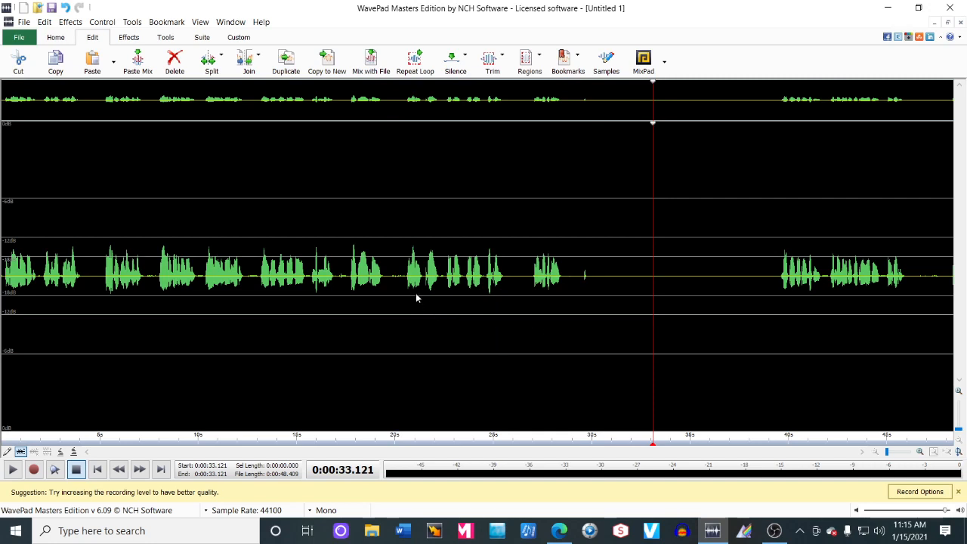
Play back the new speech and cut its unwanted last phrase with the following silence, from about 26.4 to 39.0 seconds
{"action": "left_click", "coordinate": [394, 281]}
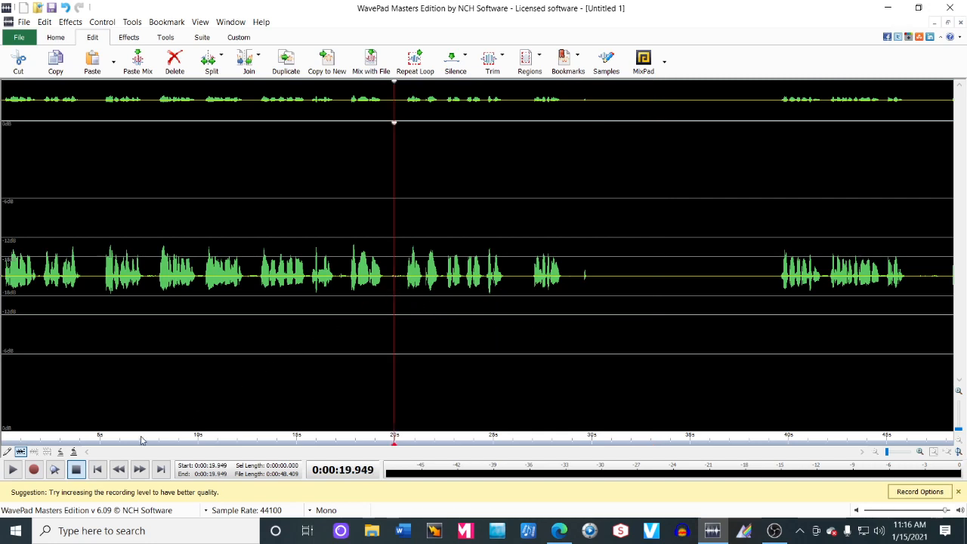
{"action": "left_click", "coordinate": [12, 469]}
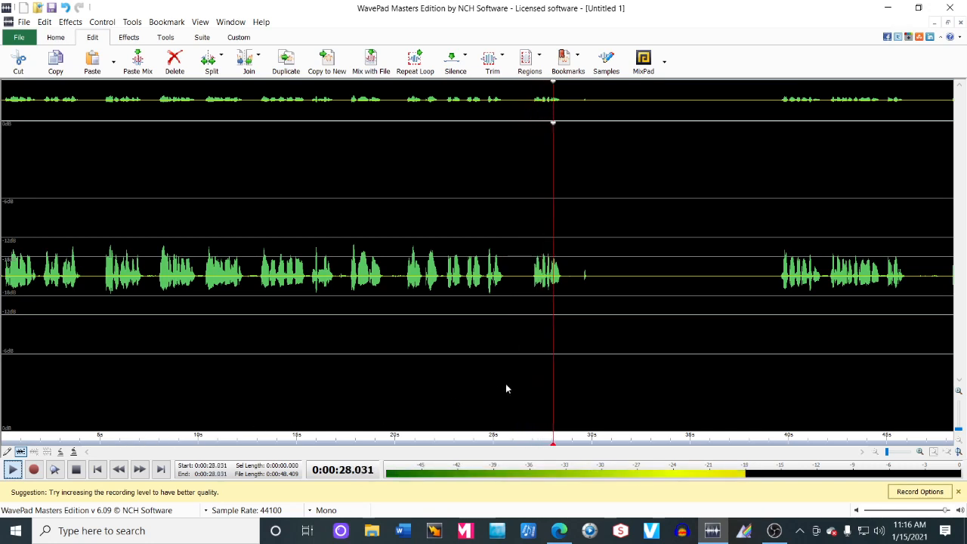
{"action": "left_click", "coordinate": [75, 469]}
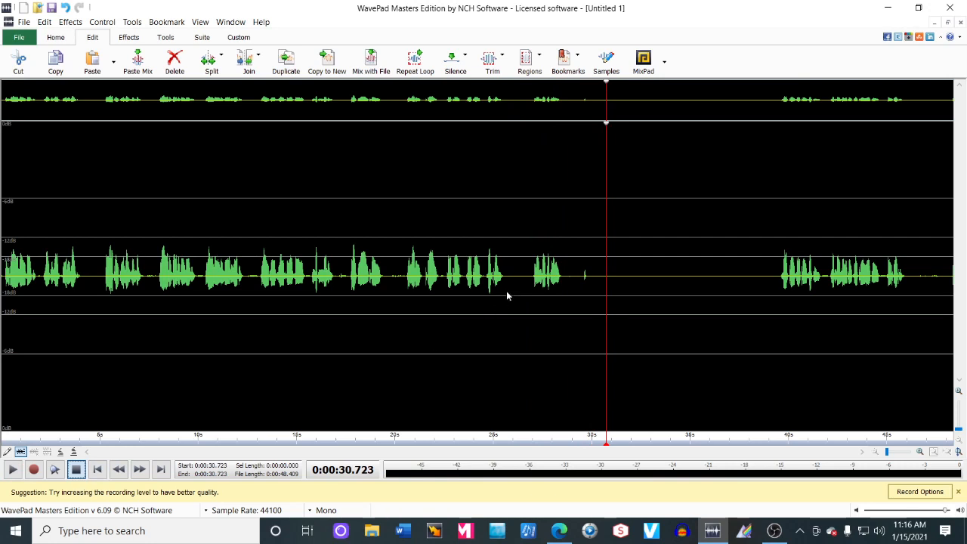
{"action": "left_click_drag", "start_coordinate": [521, 279], "coordinate": [769, 284]}
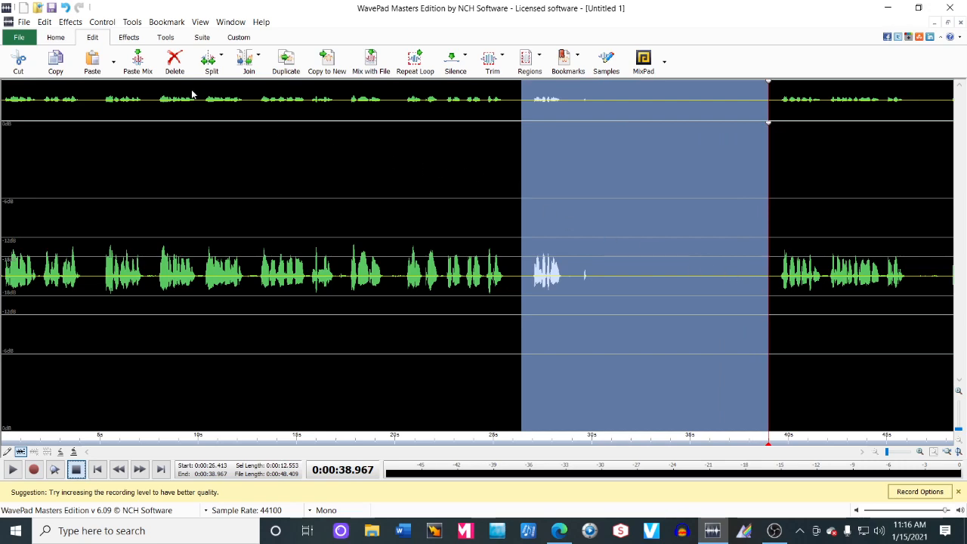
{"action": "left_click", "coordinate": [19, 63]}
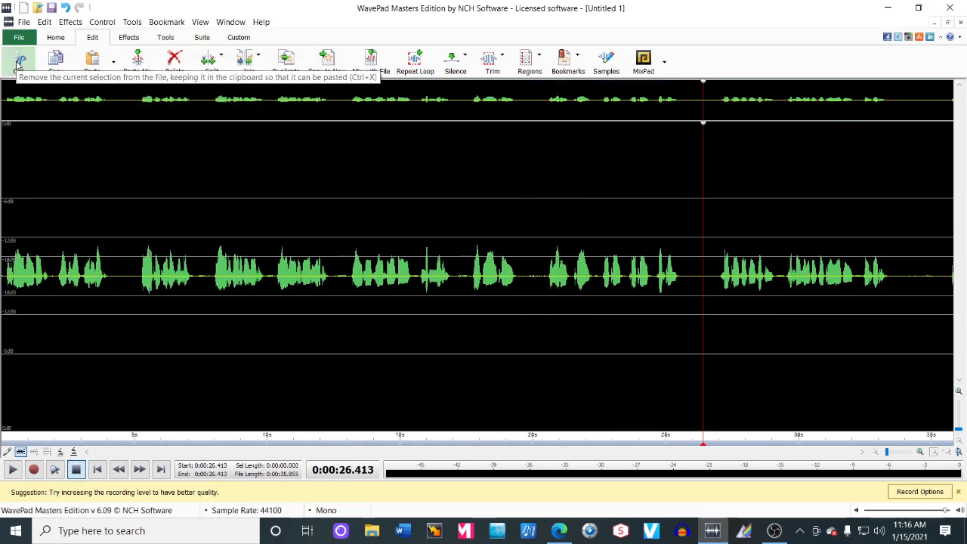
Play back from about 19.7 seconds and cut the unwanted phrase from about 26.4 to 29.2 seconds
{"action": "left_click", "coordinate": [525, 277]}
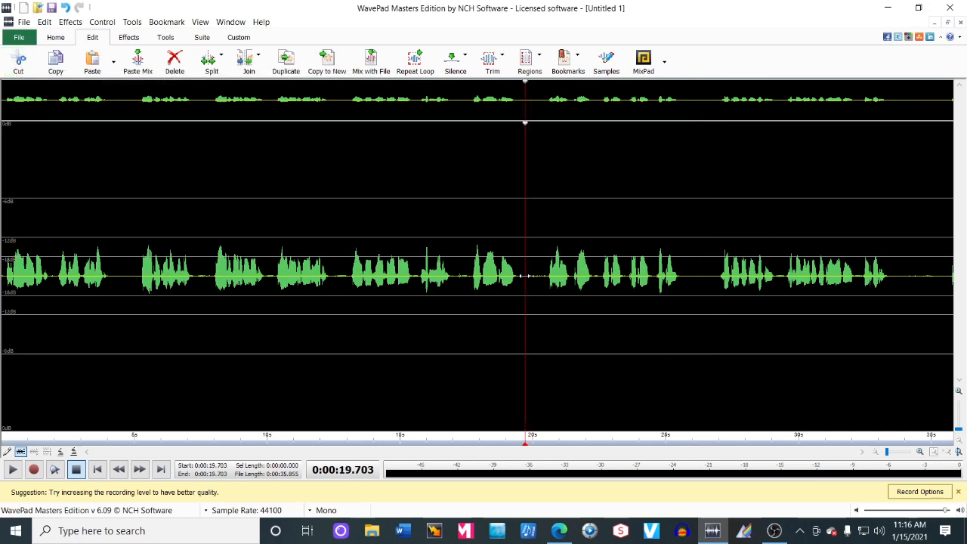
{"action": "left_click", "coordinate": [13, 469]}
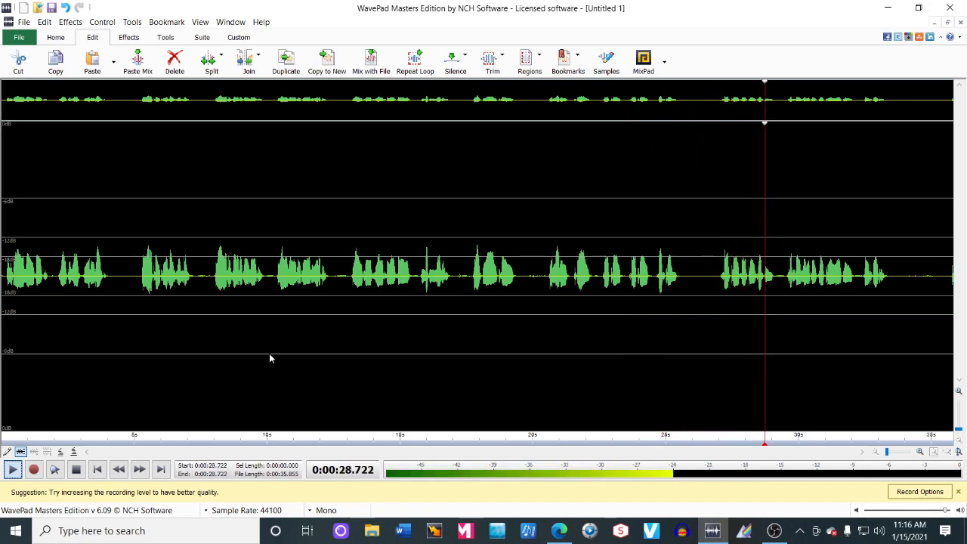
{"action": "left_click", "coordinate": [76, 469]}
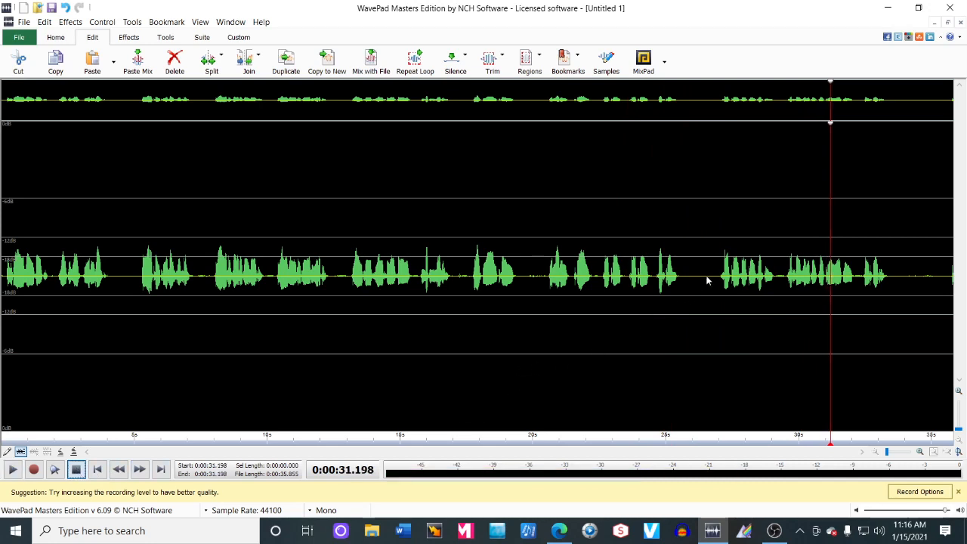
{"action": "left_click_drag", "start_coordinate": [702, 278], "coordinate": [779, 284]}
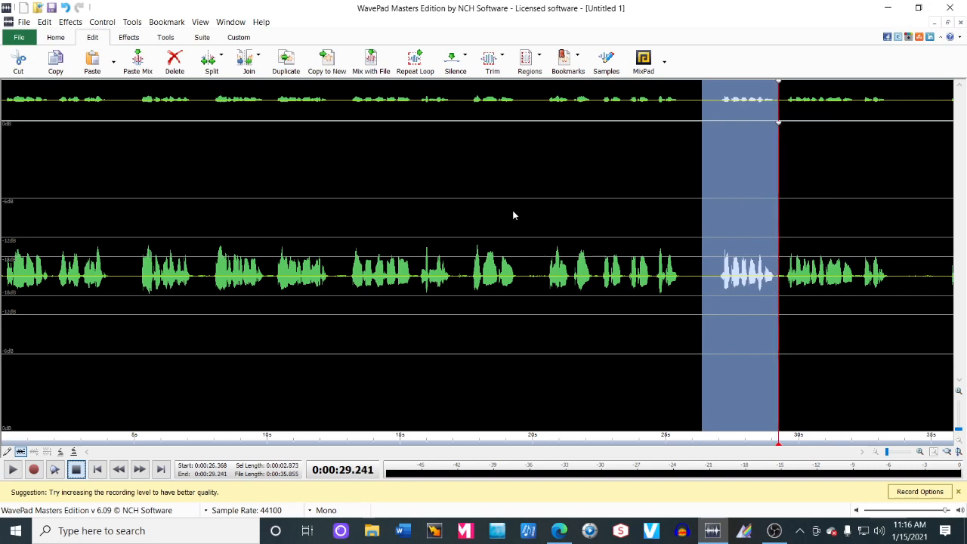
{"action": "left_click", "coordinate": [18, 60]}
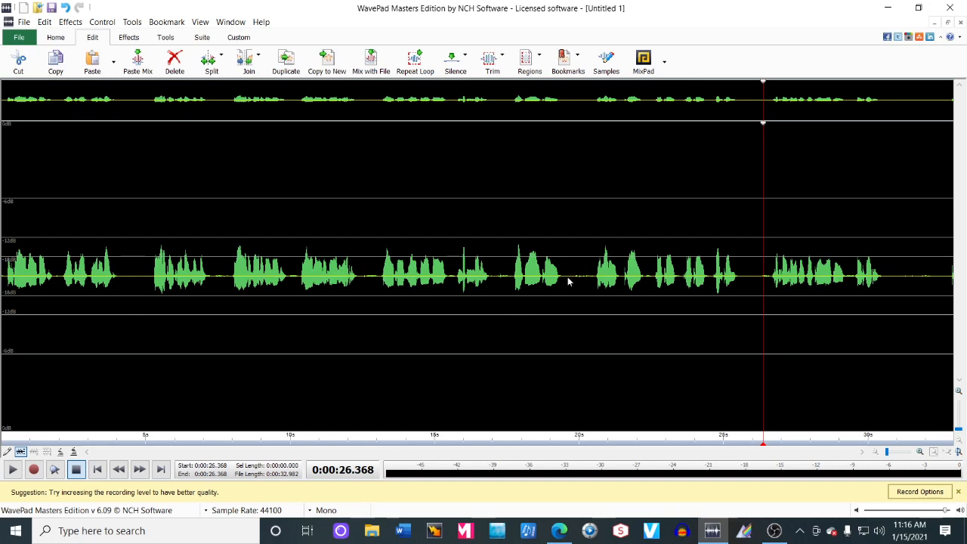
Cut the pause before the new speech, from about 19.6 to 20.3 seconds, and play back from the cut
{"action": "left_click_drag", "start_coordinate": [568, 280], "coordinate": [586, 281]}
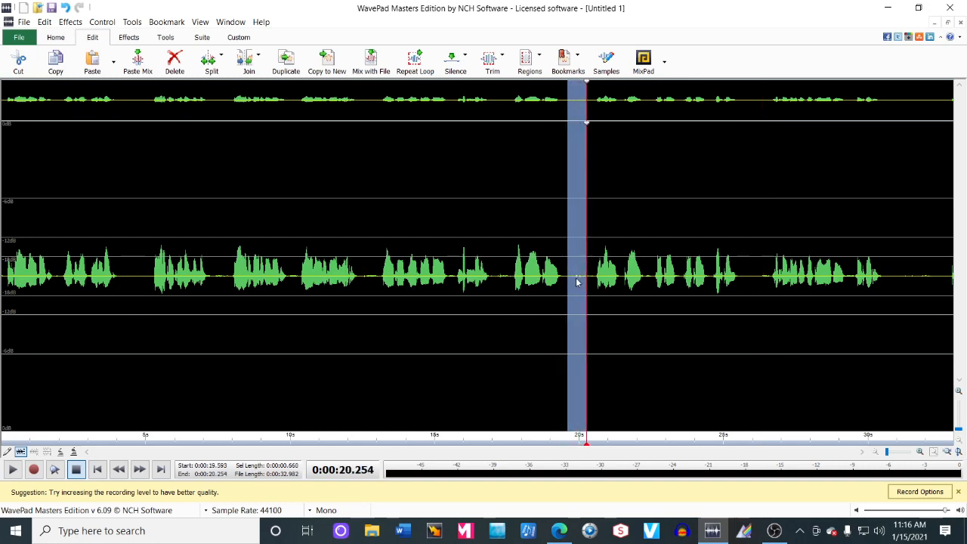
{"action": "left_click", "coordinate": [18, 62]}
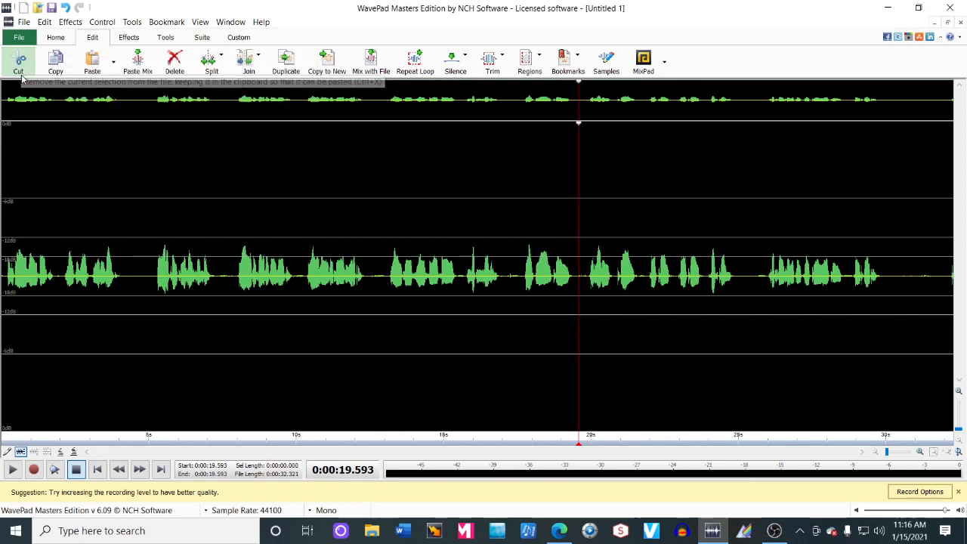
{"action": "left_click", "coordinate": [13, 469]}
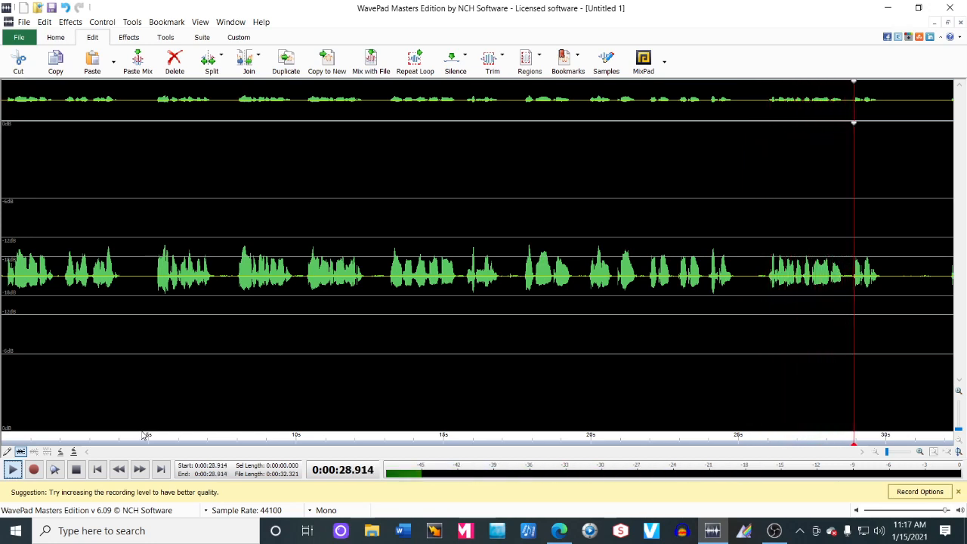
{"action": "left_click", "coordinate": [75, 469]}
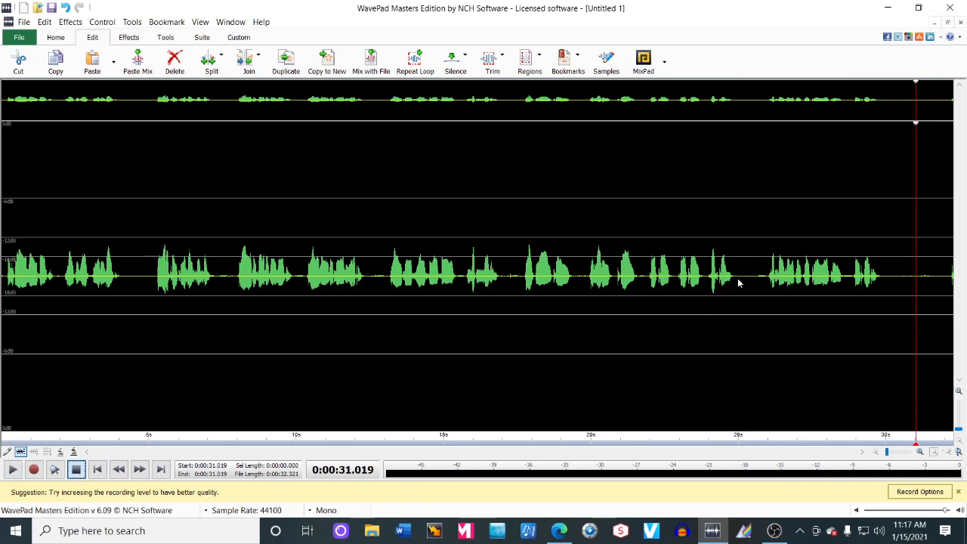
Cut the pause from about 25.1 to 25.9 seconds and the trailing silence from about 29.5 seconds to the end
{"action": "left_click_drag", "start_coordinate": [741, 282], "coordinate": [765, 282]}
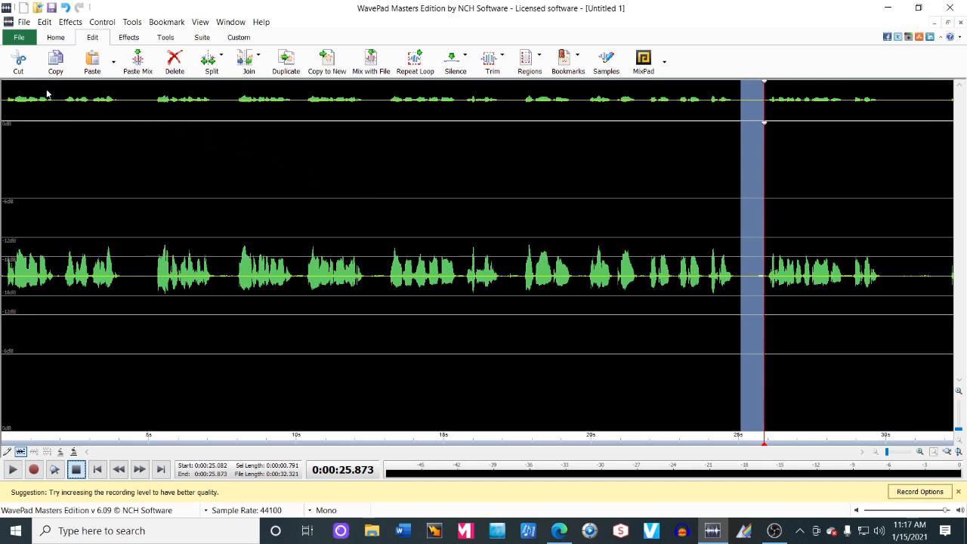
{"action": "left_click", "coordinate": [18, 62]}
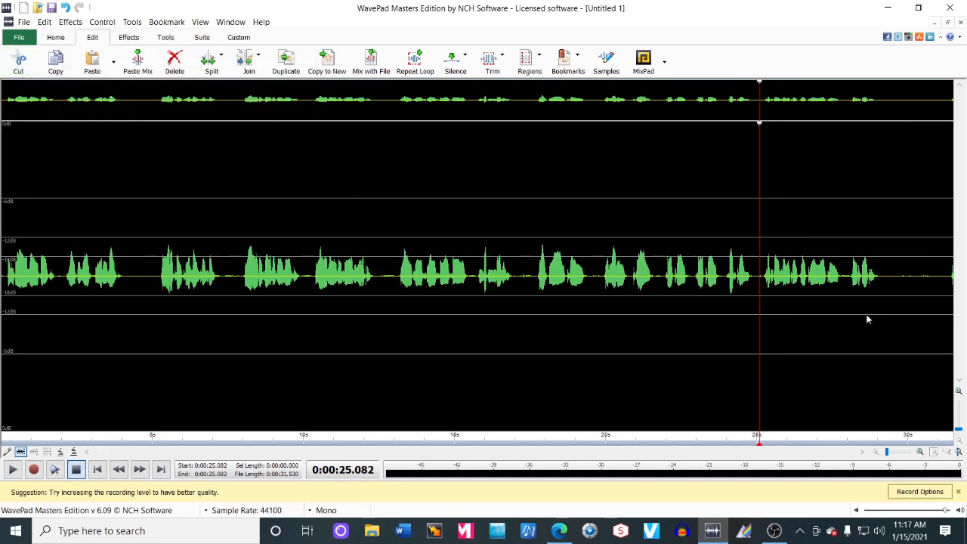
{"action": "left_click", "coordinate": [893, 276]}
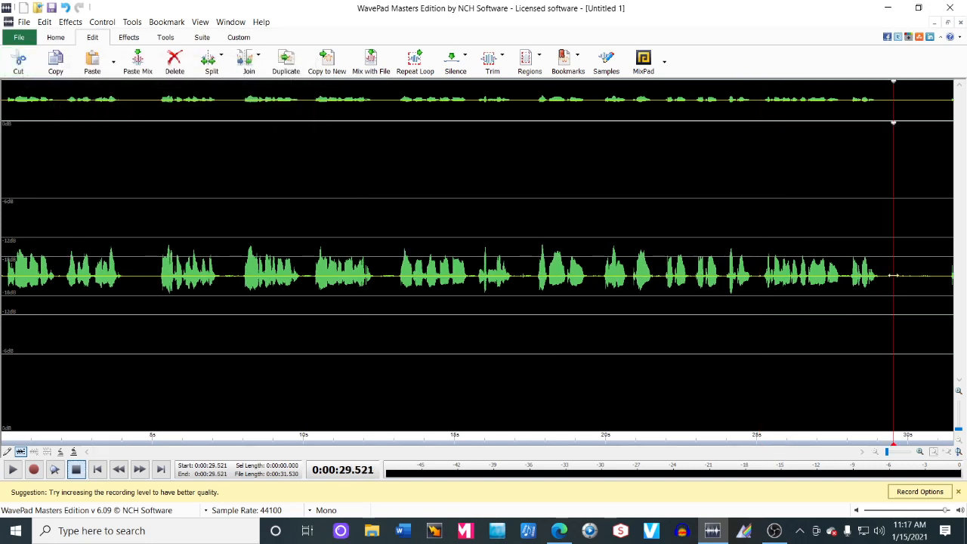
{"action": "left_click_drag", "start_coordinate": [894, 276], "coordinate": [963, 277]}
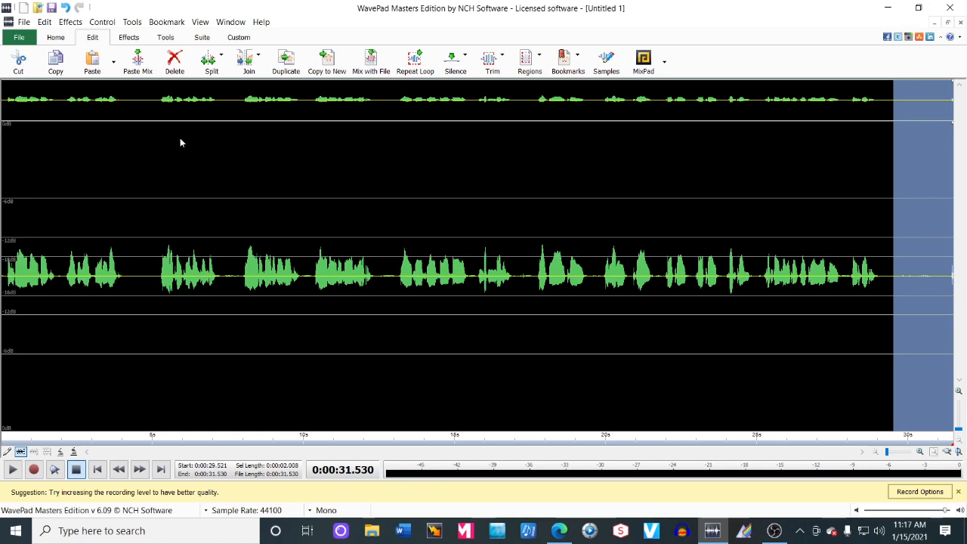
{"action": "left_click", "coordinate": [18, 62]}
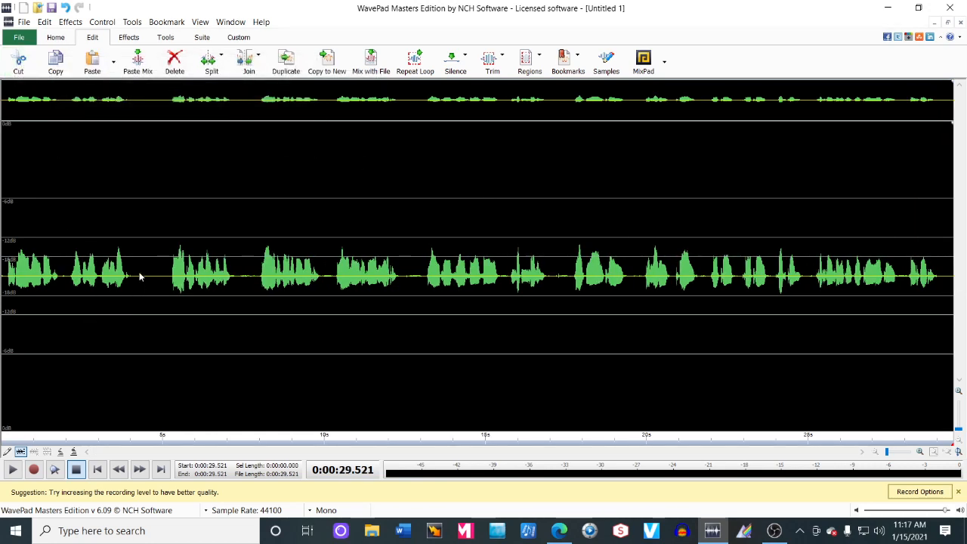
Shorten three pauses between phrases by cutting about 4.2 to 4.9, 6.7 to 7.0 and 11.5 to 11.8 seconds
{"action": "left_click_drag", "start_coordinate": [139, 280], "coordinate": [161, 284]}
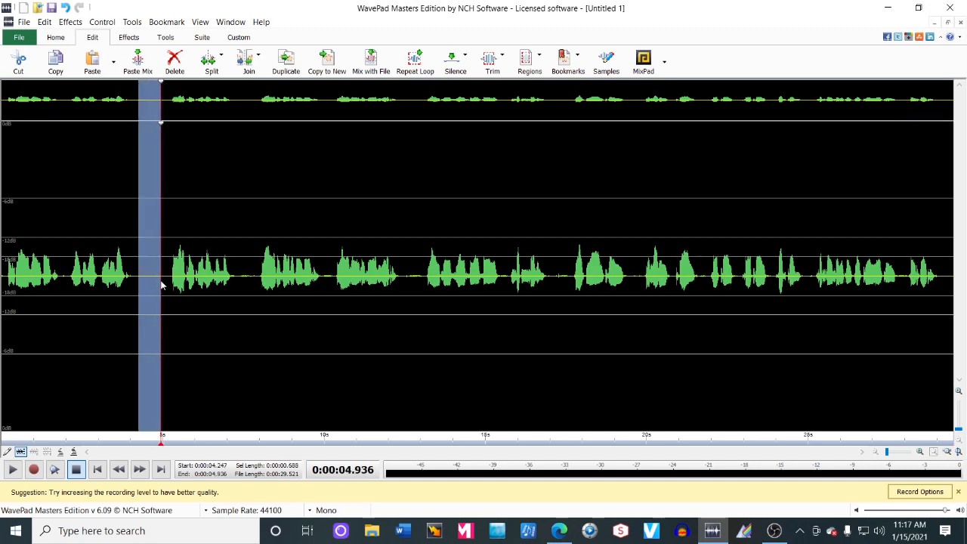
{"action": "left_click", "coordinate": [19, 61]}
{"action": "left_click_drag", "start_coordinate": [222, 283], "coordinate": [234, 285]}
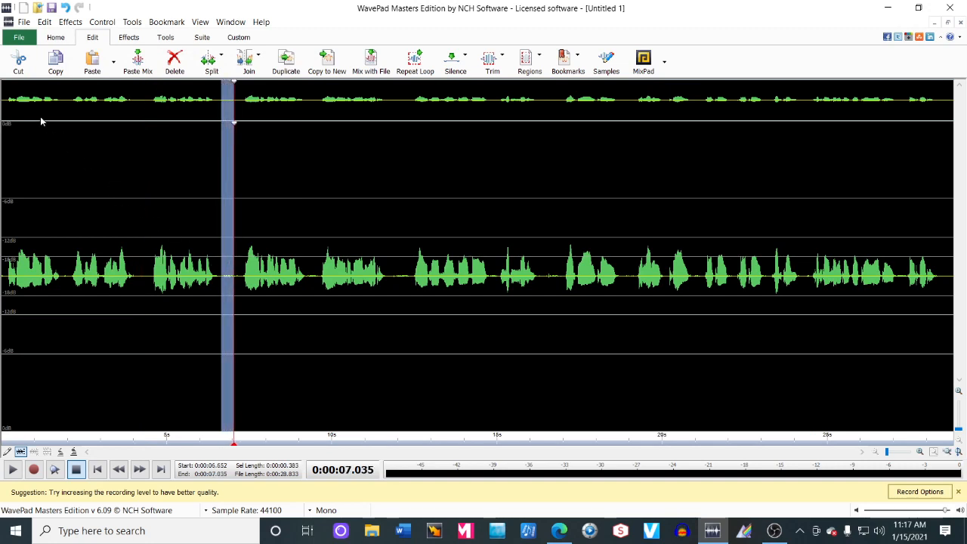
{"action": "left_click", "coordinate": [18, 62]}
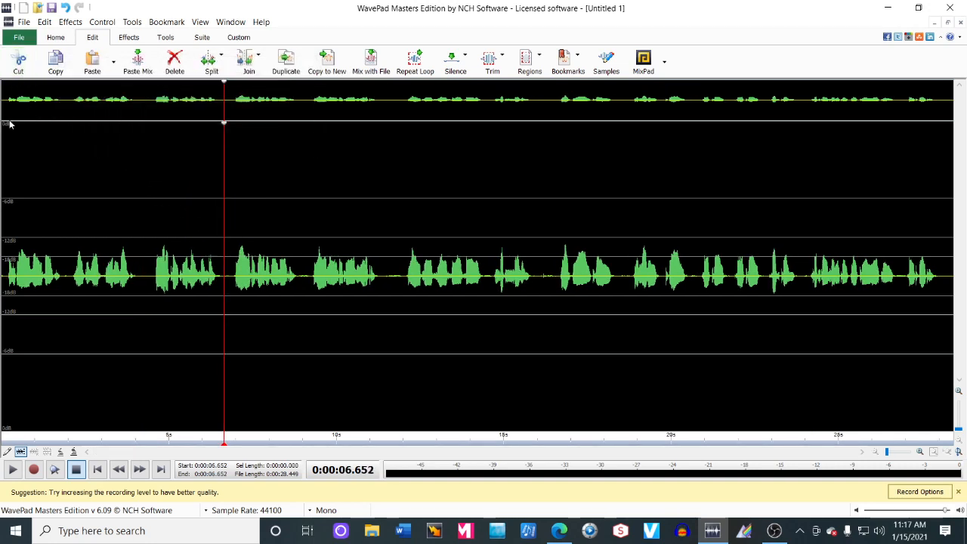
{"action": "left_click", "coordinate": [386, 279]}
{"action": "left_click_drag", "start_coordinate": [389, 279], "coordinate": [398, 281]}
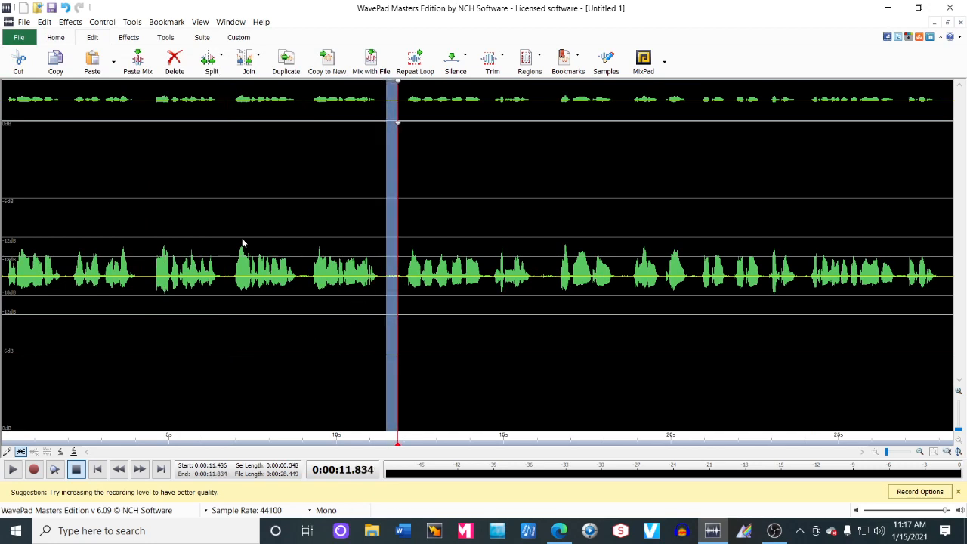
{"action": "left_click", "coordinate": [18, 63]}
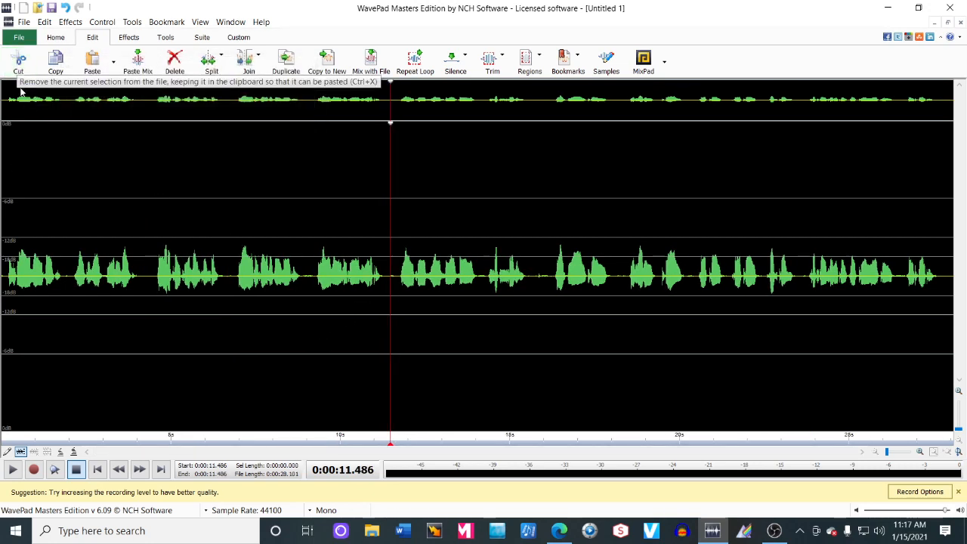
Play the whole edited recording from the beginning and return the cursor to the start
{"action": "left_click", "coordinate": [97, 469]}
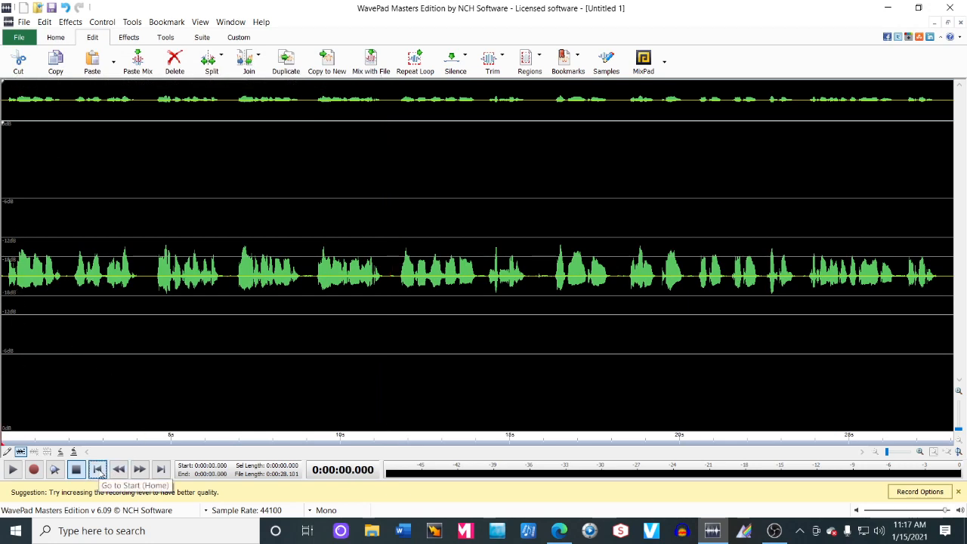
{"action": "left_click", "coordinate": [13, 469]}
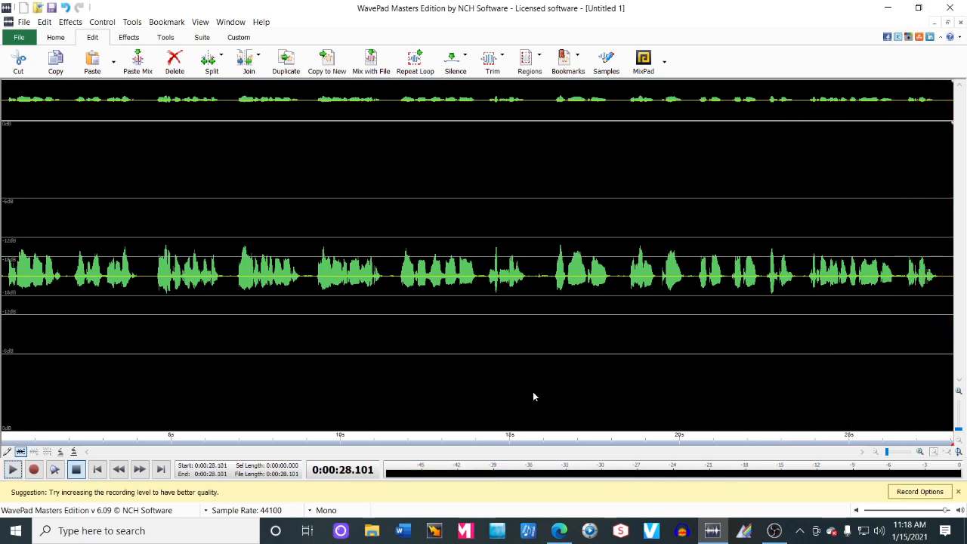
{"action": "left_click", "coordinate": [97, 469]}
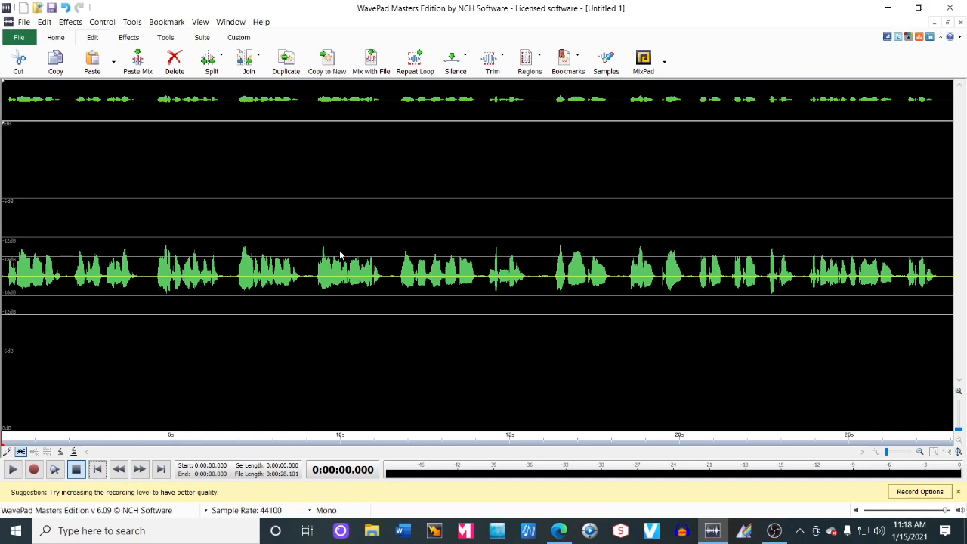
Normalize the whole recording with the Simple Peak, 3dB Headroom preset
{"action": "left_click", "coordinate": [129, 38]}
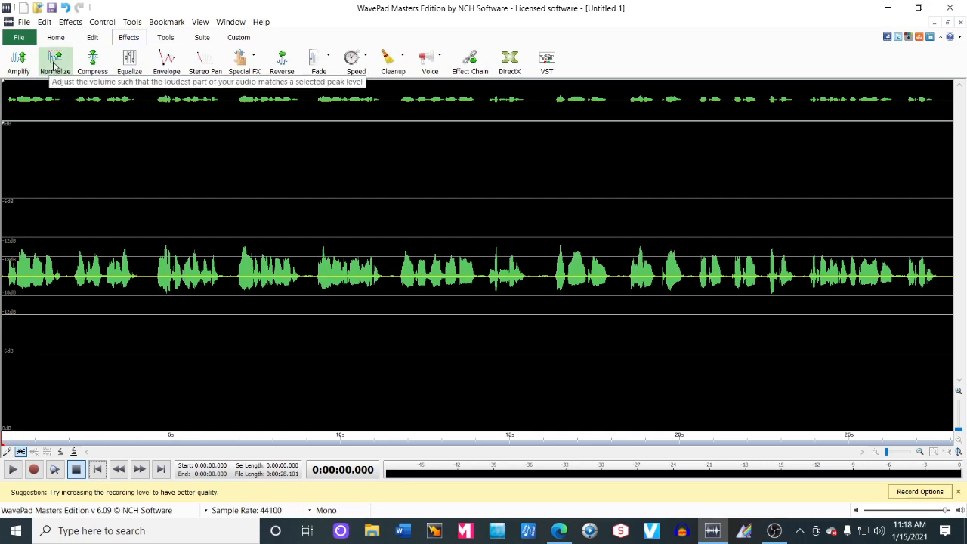
{"action": "left_click", "coordinate": [54, 61]}
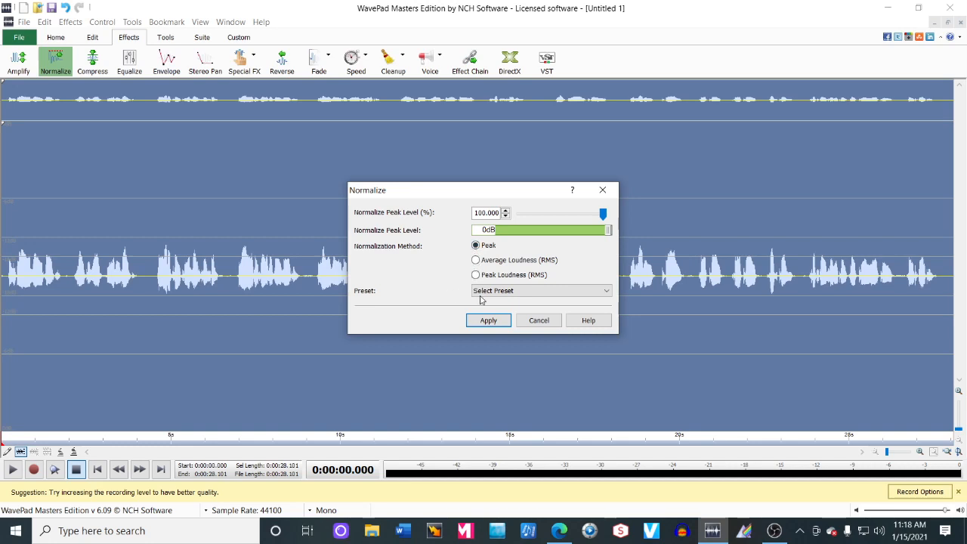
{"action": "left_click", "coordinate": [605, 292]}
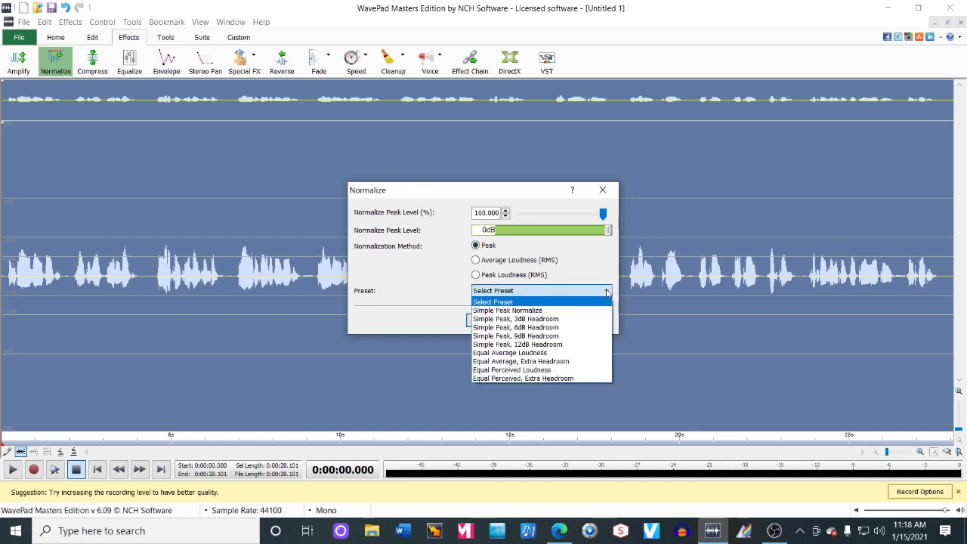
{"action": "left_click", "coordinate": [546, 320]}
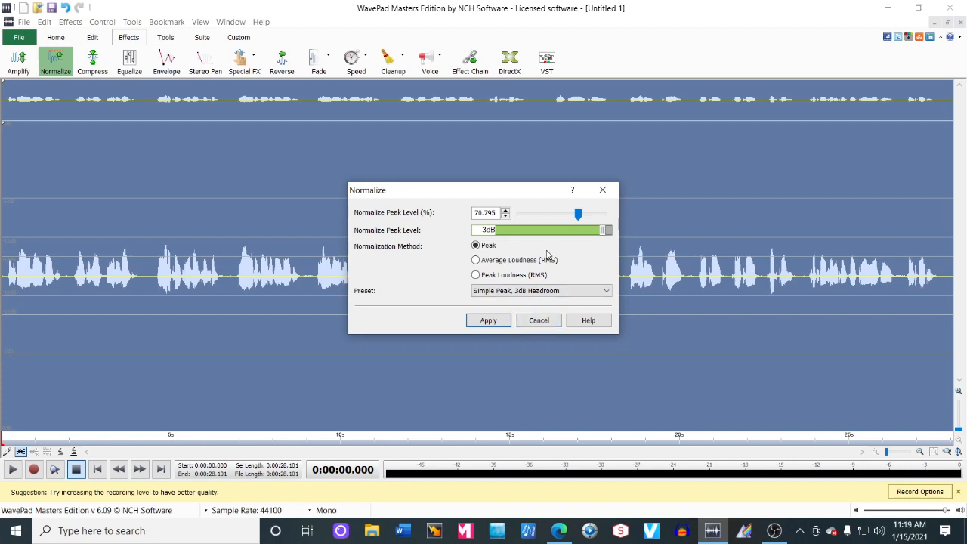
{"action": "left_click", "coordinate": [487, 320]}
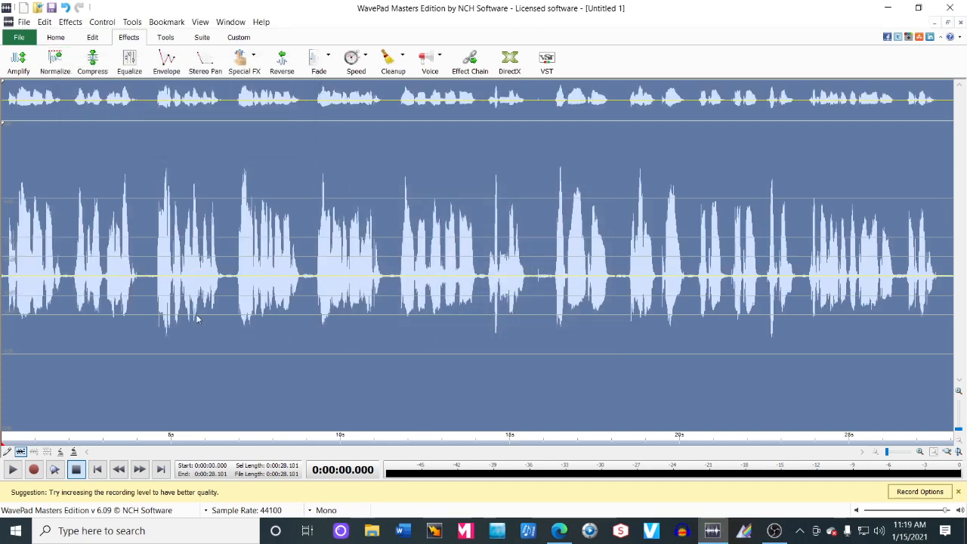
Deselect the audio, play the normalized recording from the beginning, and return the cursor to the start
{"action": "left_click", "coordinate": [548, 370]}
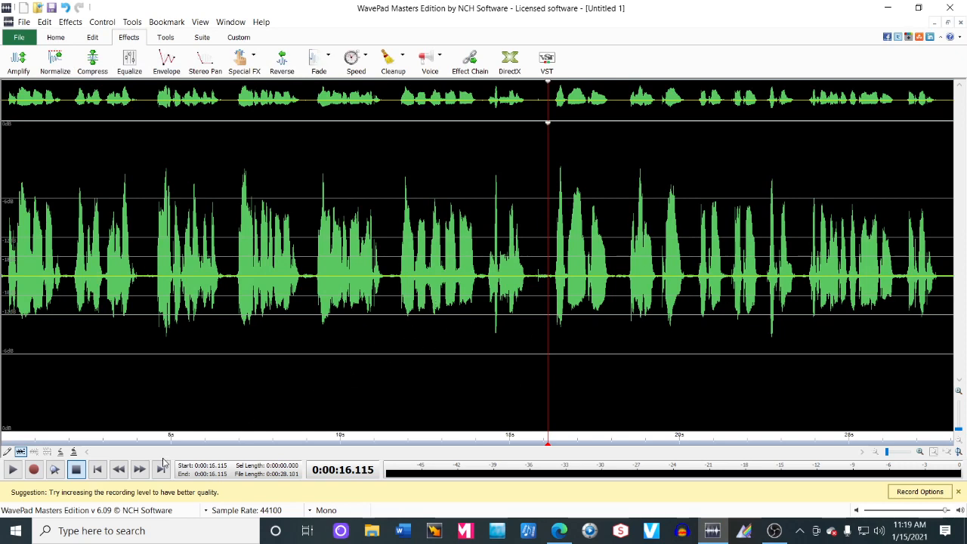
{"action": "left_click", "coordinate": [98, 471]}
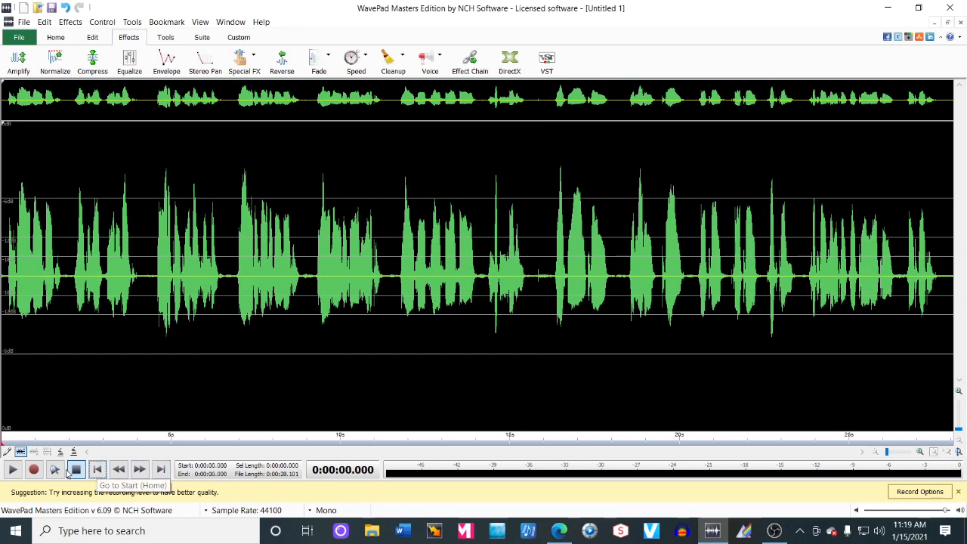
{"action": "left_click", "coordinate": [11, 470]}
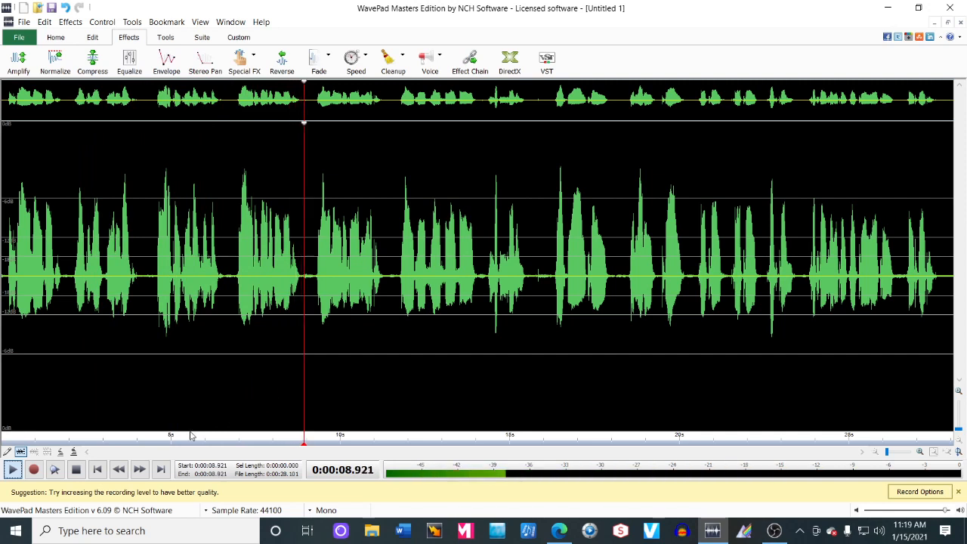
{"action": "left_click", "coordinate": [76, 469]}
{"action": "left_click", "coordinate": [98, 469]}
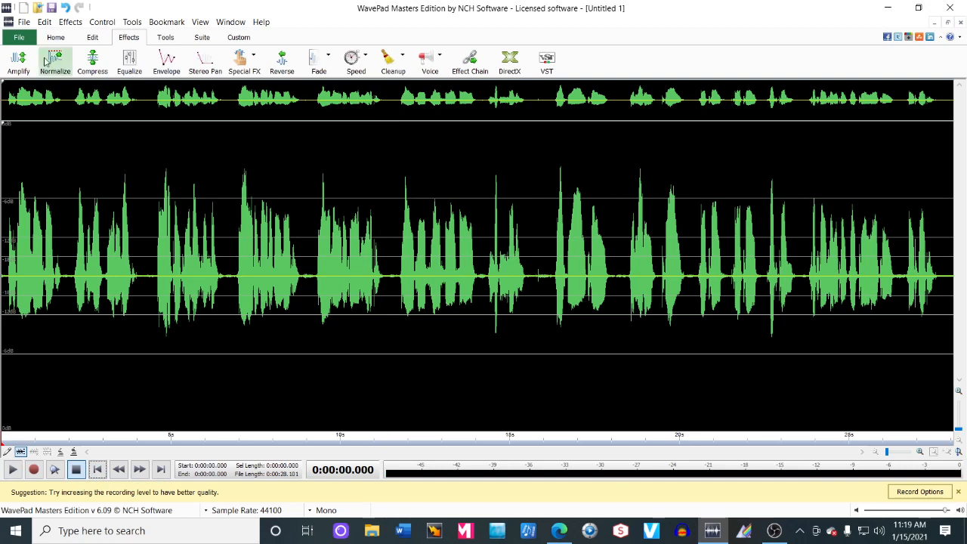
Save the recording as the Wave file Untitled 1 in Documents with the Auto (Preserves Original Format) encoder setting
{"action": "left_click", "coordinate": [26, 39]}
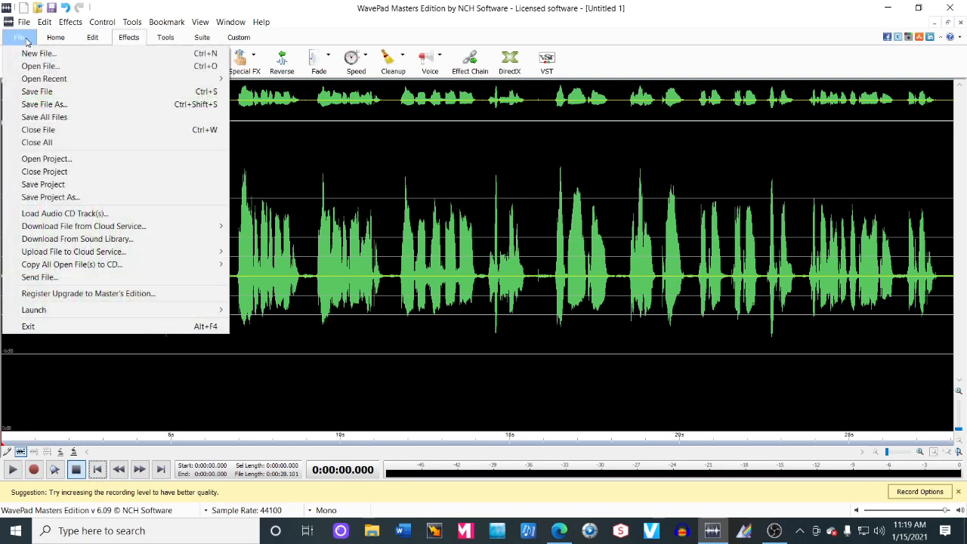
{"action": "left_click", "coordinate": [34, 106]}
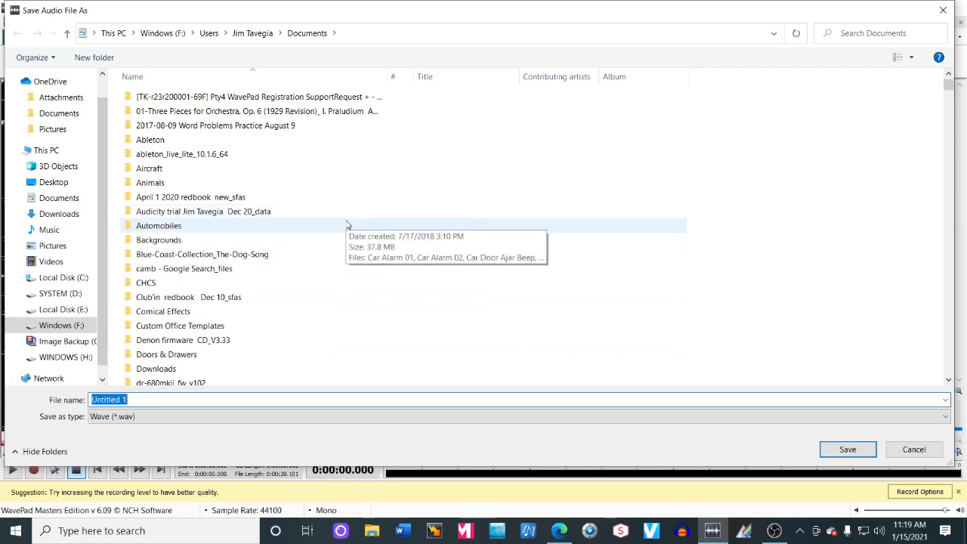
{"action": "key", "text": "Return"}
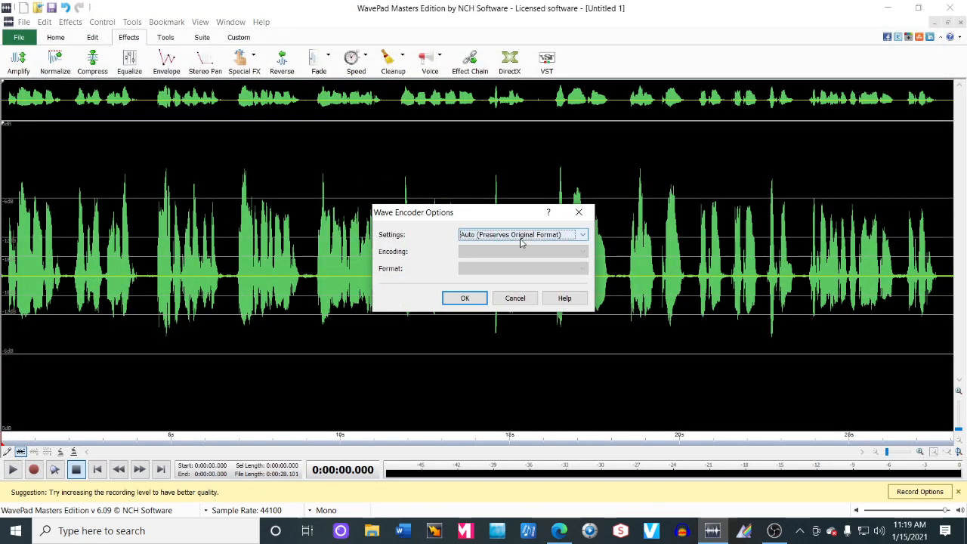
{"action": "left_click", "coordinate": [465, 299]}
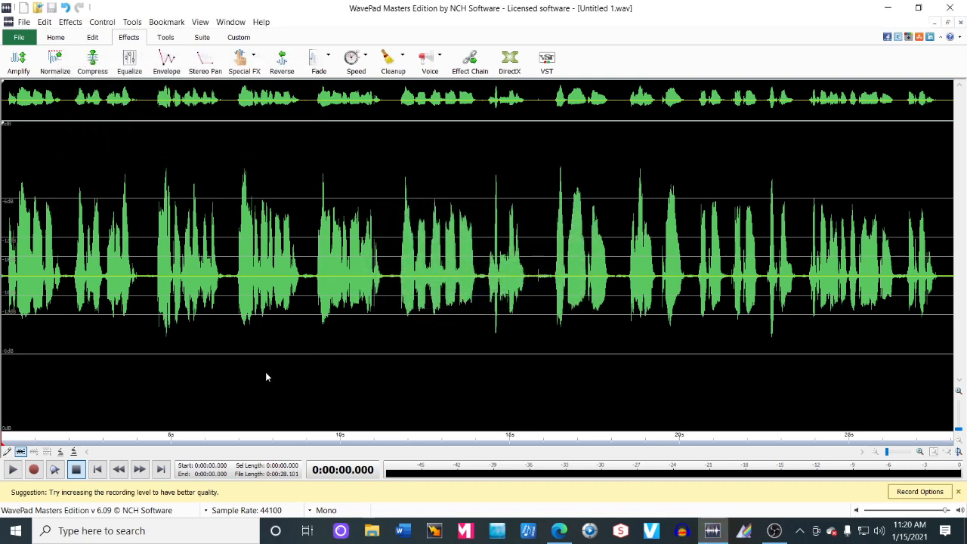
Save a copy of the recording as the Wave file "My first recording" in Documents, using the Auto (Preserves Original Format) encoder setting
{"action": "left_click", "coordinate": [19, 37]}
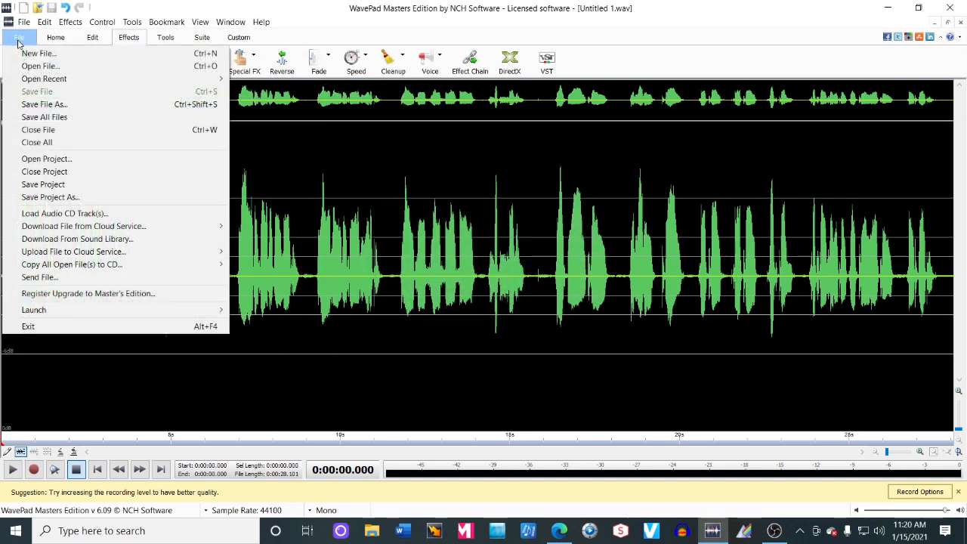
{"action": "left_click", "coordinate": [36, 103]}
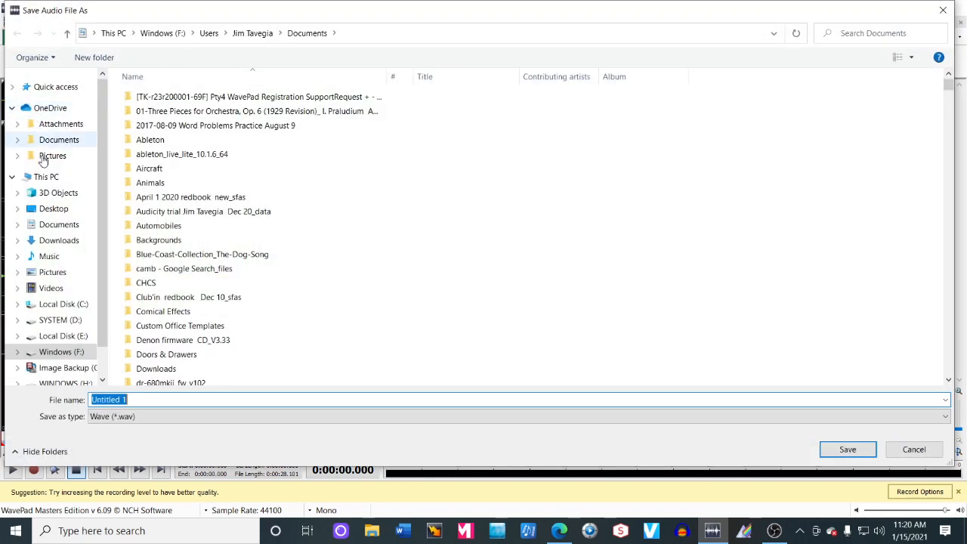
{"action": "left_click", "coordinate": [132, 400]}
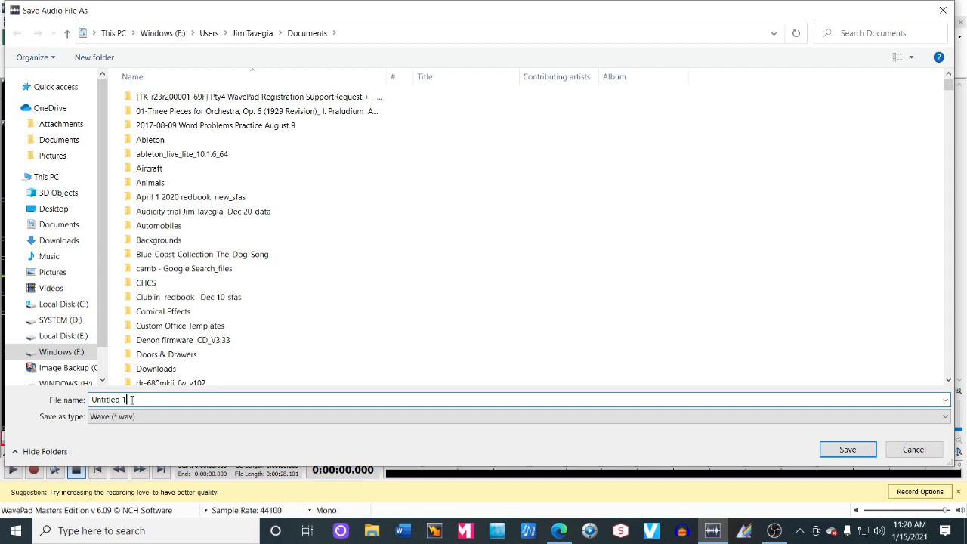
{"action": "key", "text": "BackSpace"}
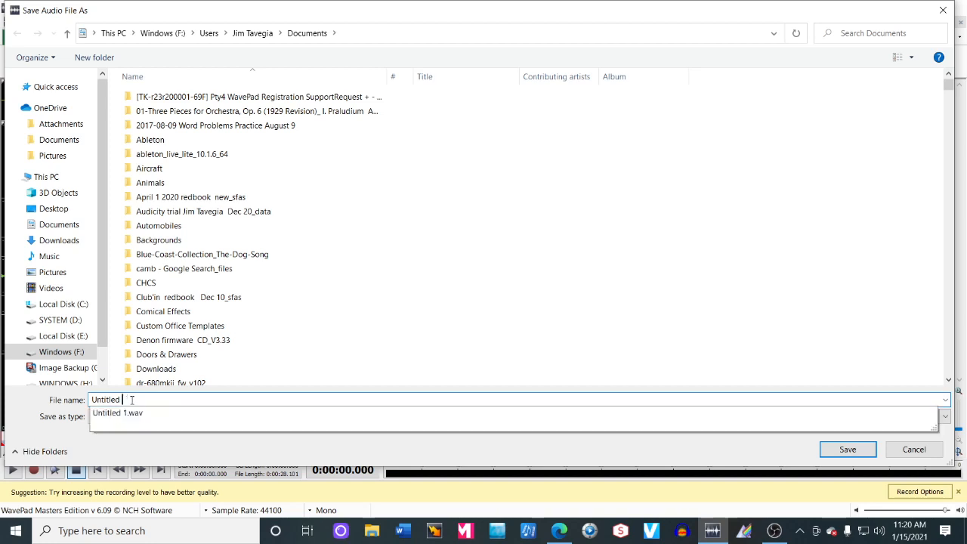
{"action": "key", "text": "BackSpace"}
{"action": "key", "text": "BackSpace"}
{"action": "key", "text": "BackSpace"}
{"action": "key", "text": "BackSpace"}
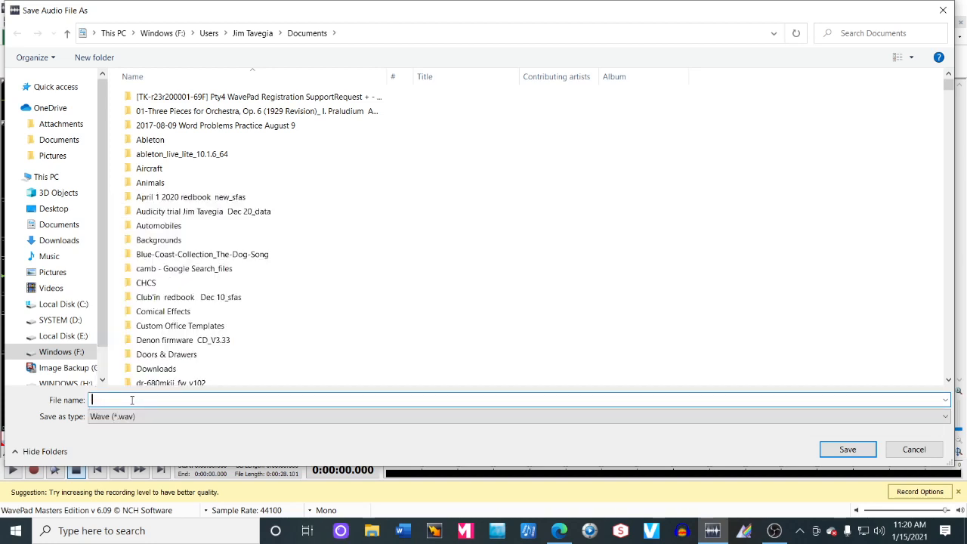
{"action": "type", "text": "My first"}
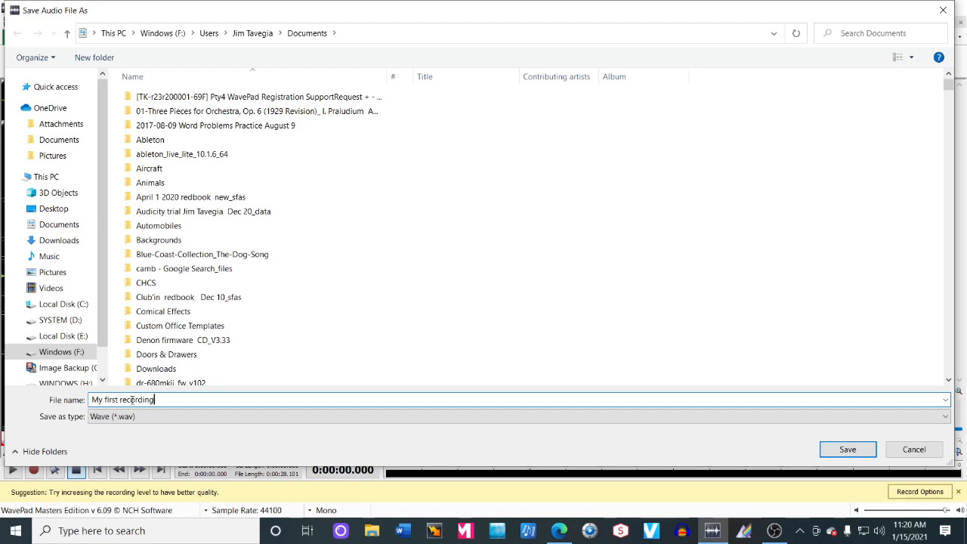
{"action": "type", "text": " recording"}
{"action": "left_click", "coordinate": [839, 451]}
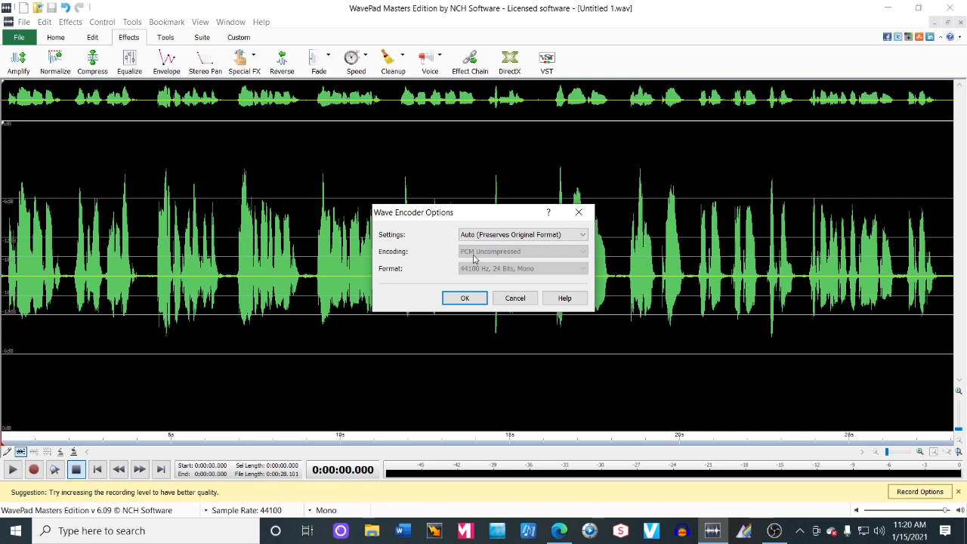
{"action": "left_click", "coordinate": [464, 298]}
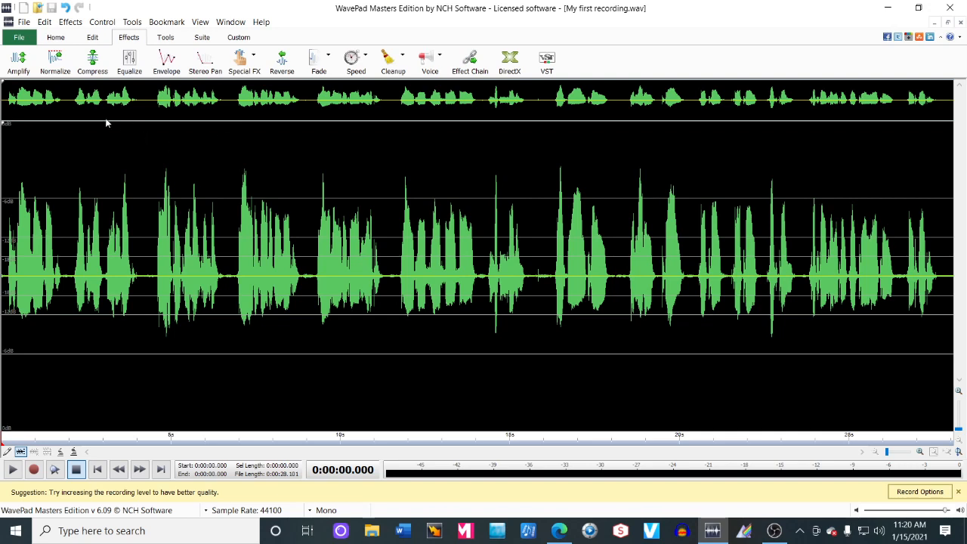
{"action": "left_click", "coordinate": [21, 40]}
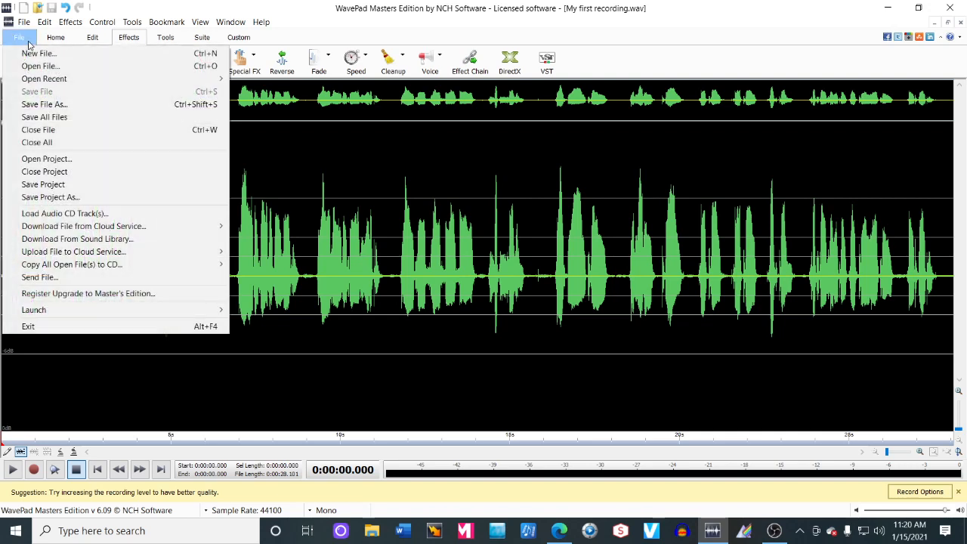
{"action": "left_click", "coordinate": [693, 67]}
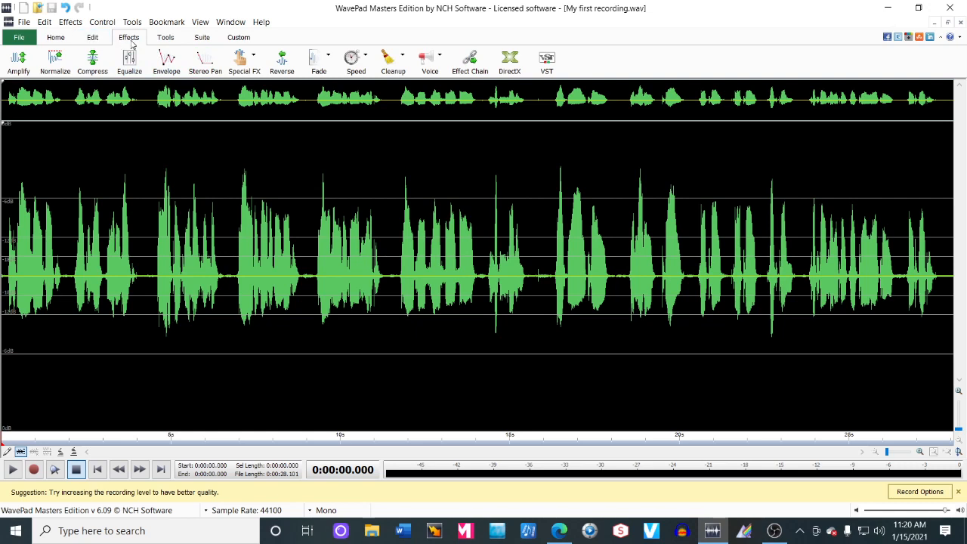
Apply dynamic range compression to the whole recording with the Smooth Compressor preset
{"action": "left_click", "coordinate": [93, 61]}
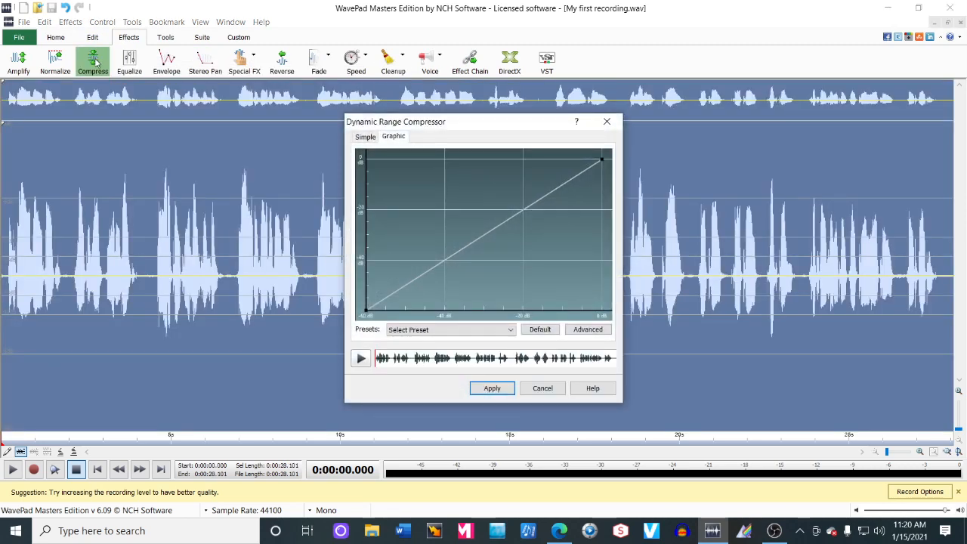
{"action": "left_click", "coordinate": [510, 330]}
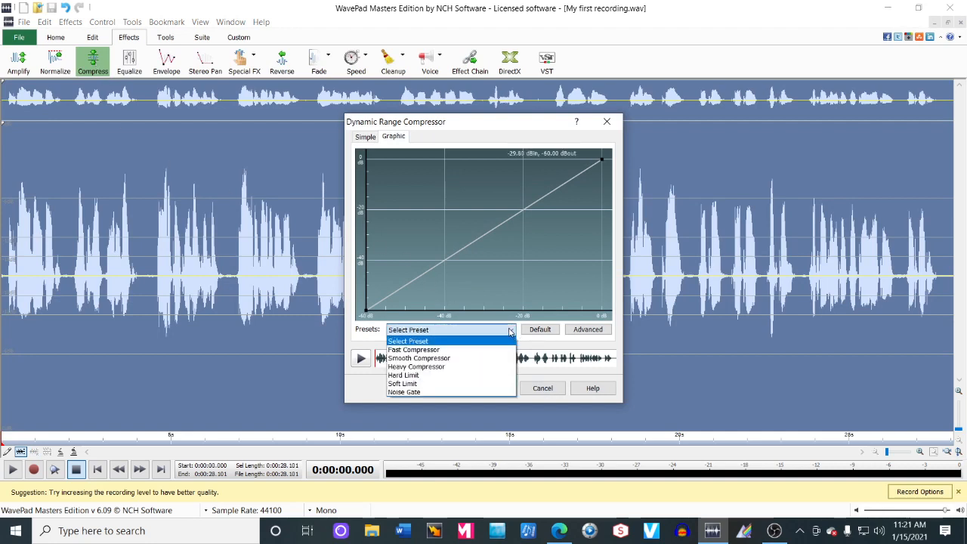
{"action": "left_click", "coordinate": [455, 358]}
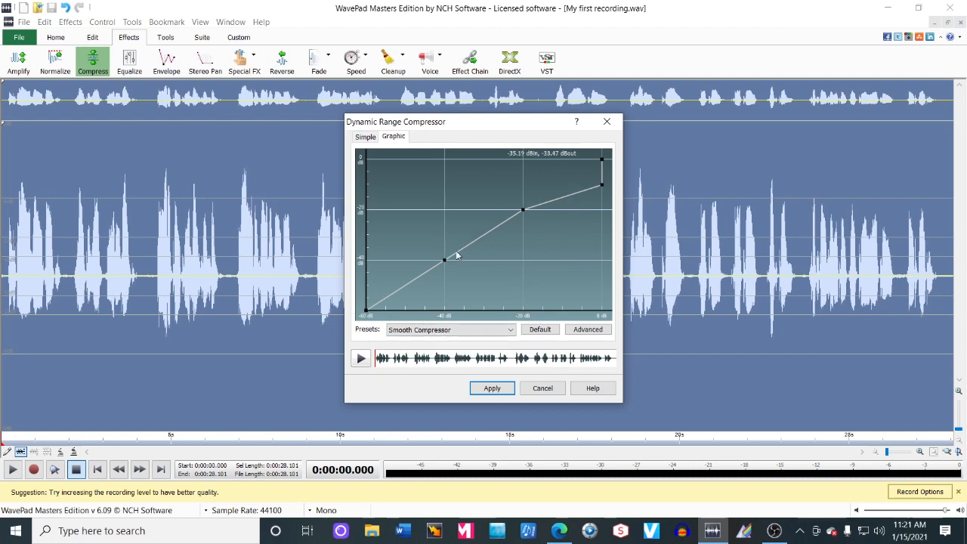
{"action": "left_click", "coordinate": [491, 388]}
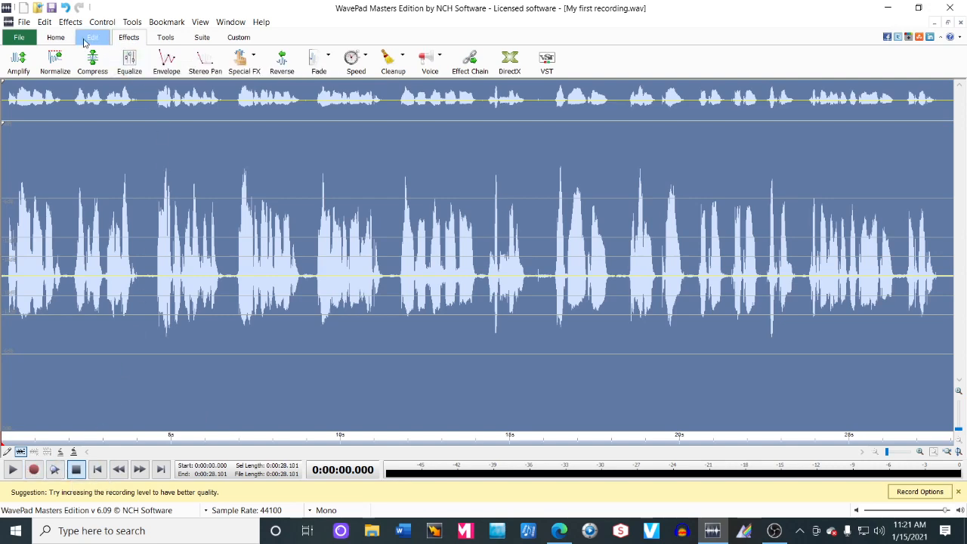
Compress the whole recording again with the Heavy Compressor preset
{"action": "left_click", "coordinate": [93, 60]}
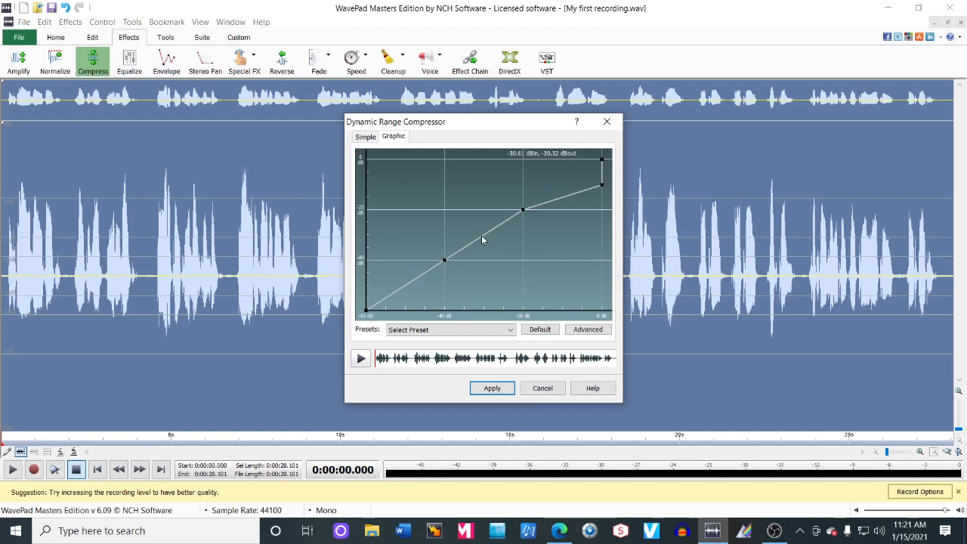
{"action": "left_click", "coordinate": [510, 332]}
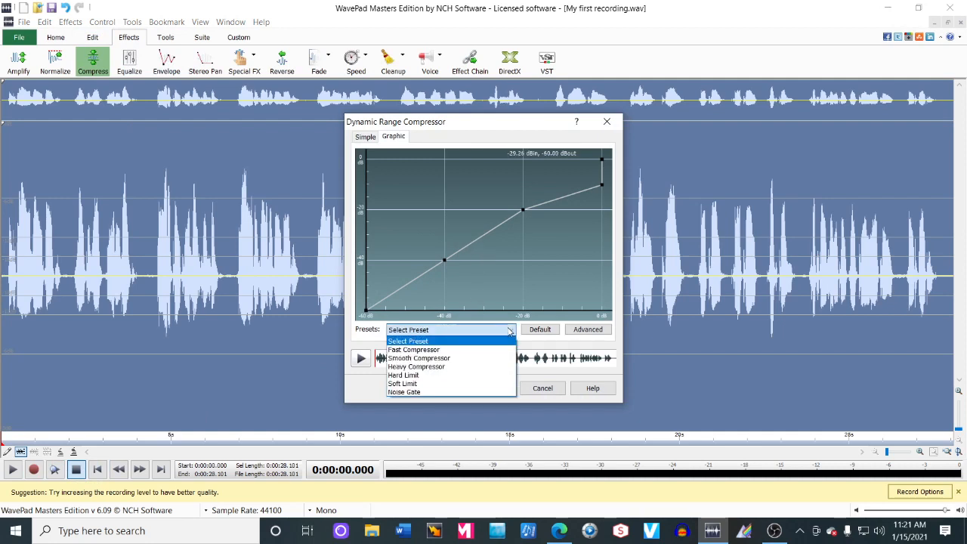
{"action": "left_click", "coordinate": [442, 367]}
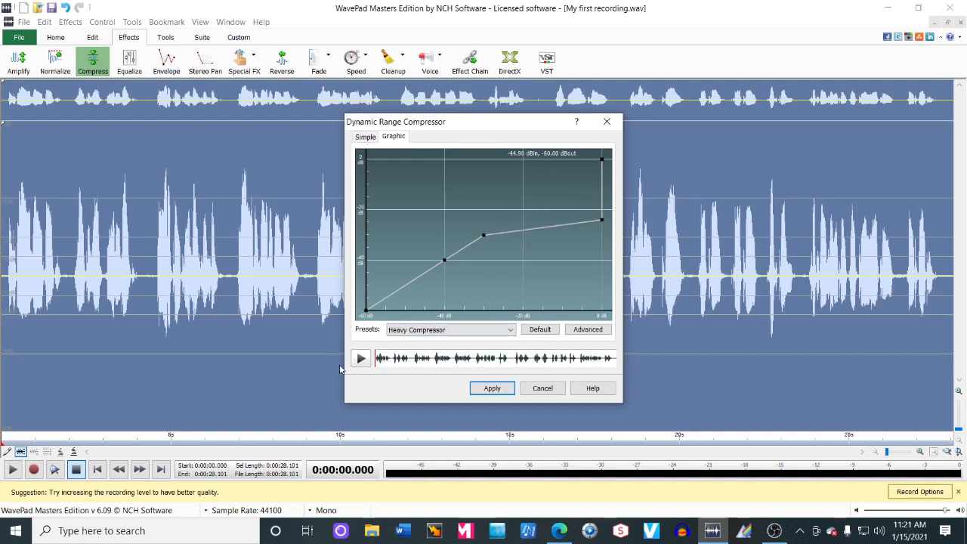
{"action": "left_click", "coordinate": [487, 389]}
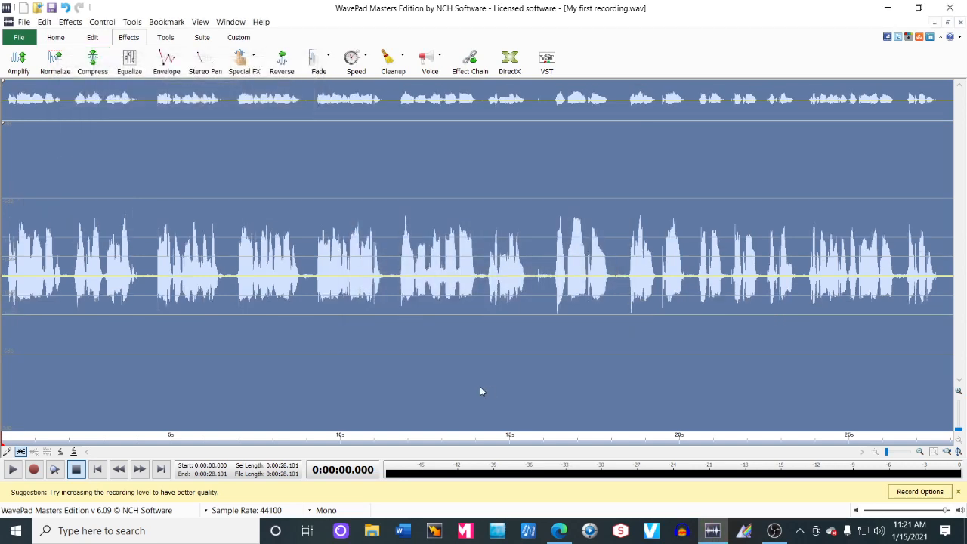
Deselect the audio, play the compressed recording from the beginning, and return the cursor to the start
{"action": "left_click", "coordinate": [145, 350]}
{"action": "left_click", "coordinate": [97, 469]}
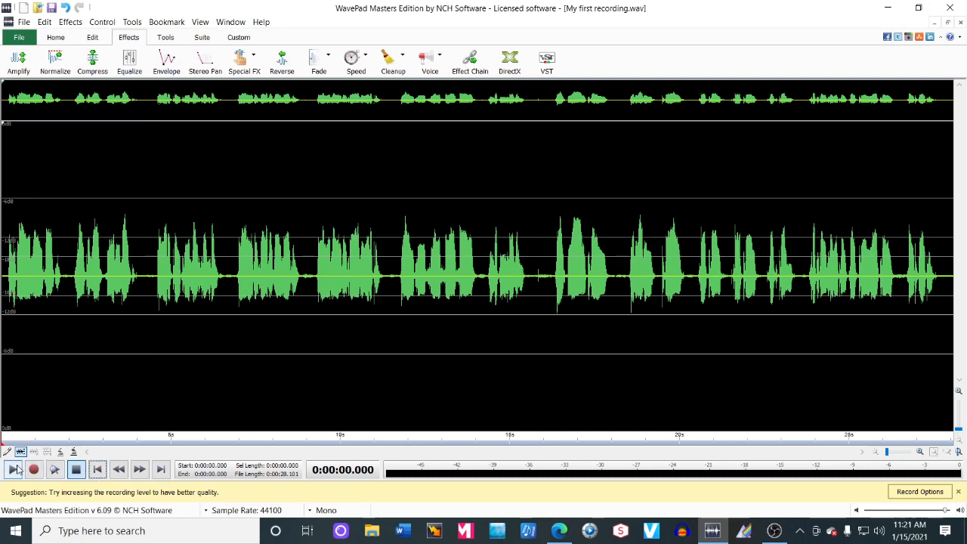
{"action": "left_click", "coordinate": [12, 469]}
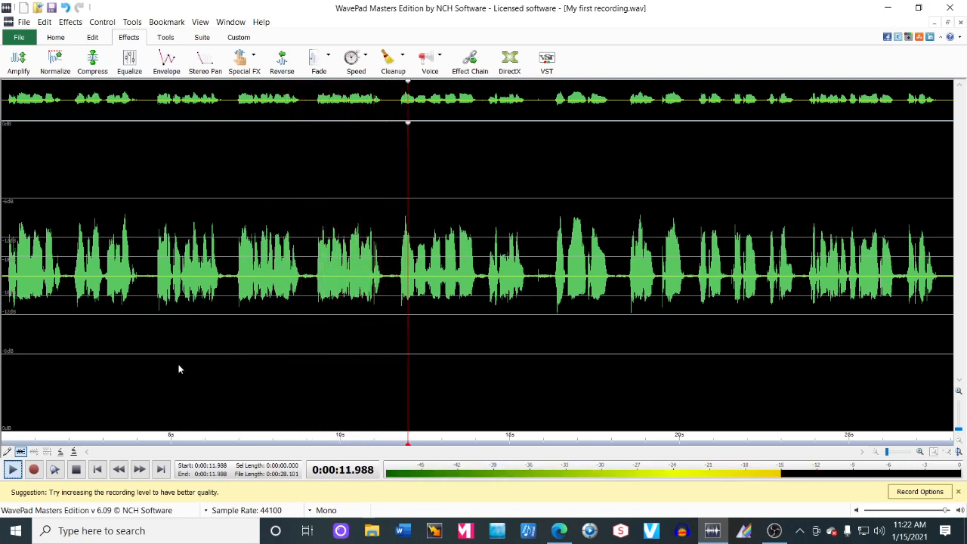
{"action": "left_click", "coordinate": [76, 470]}
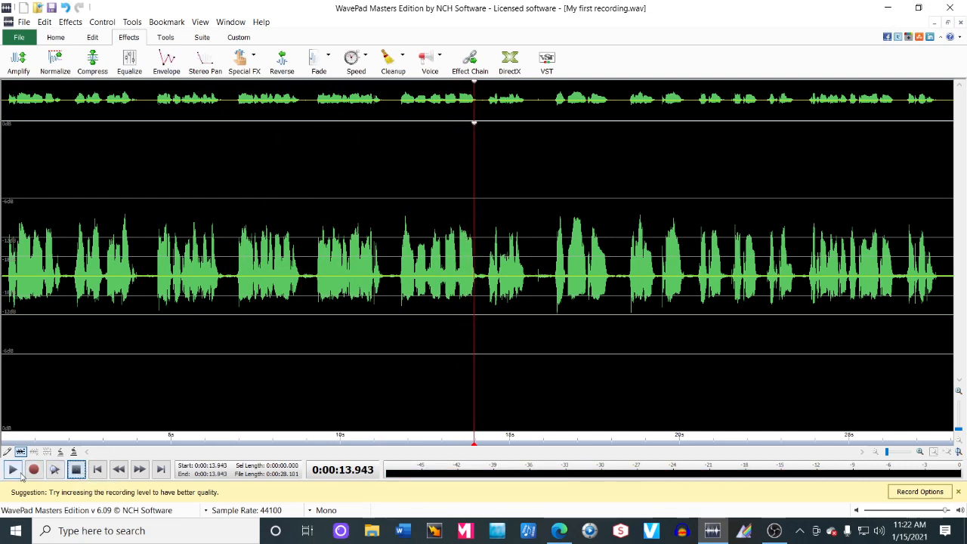
{"action": "left_click", "coordinate": [99, 469]}
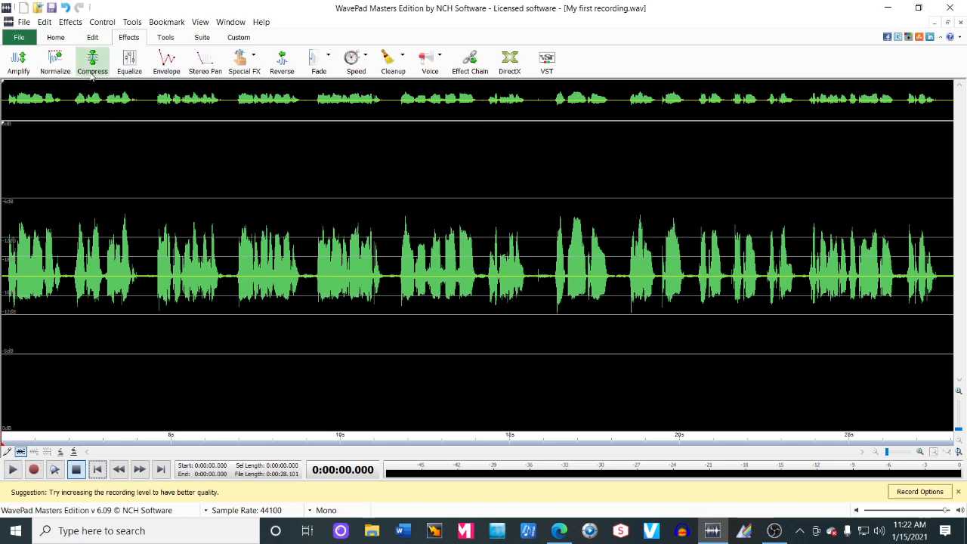
Normalize the whole recording to a -3 dB peak level using the Peak method, deselect the audio and return the cursor to the start
{"action": "left_click", "coordinate": [69, 59]}
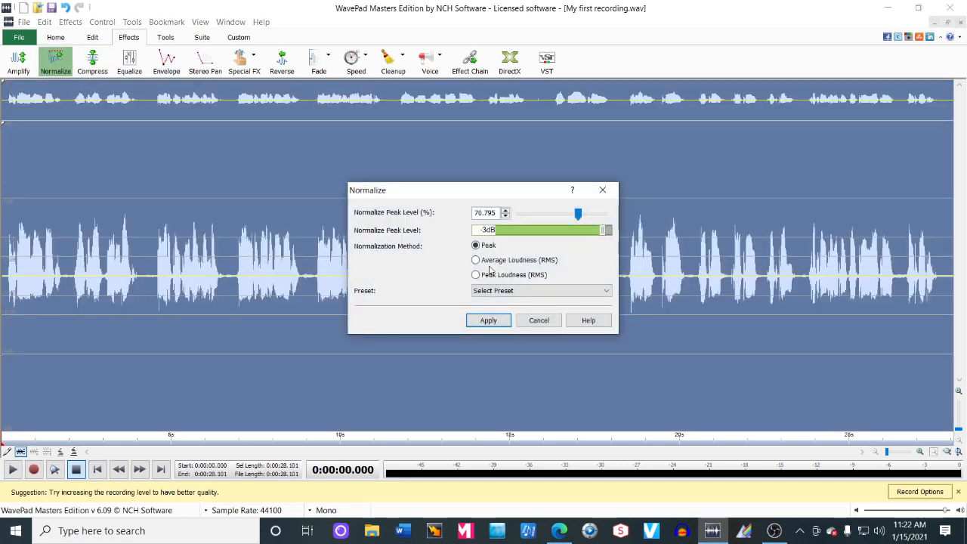
{"action": "left_click", "coordinate": [487, 321]}
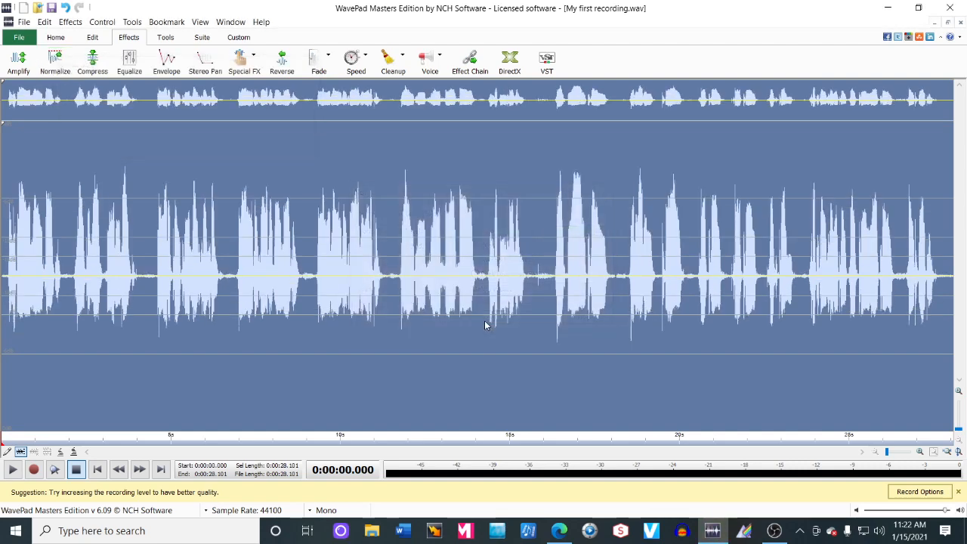
{"action": "left_click", "coordinate": [333, 342]}
{"action": "left_click", "coordinate": [76, 469]}
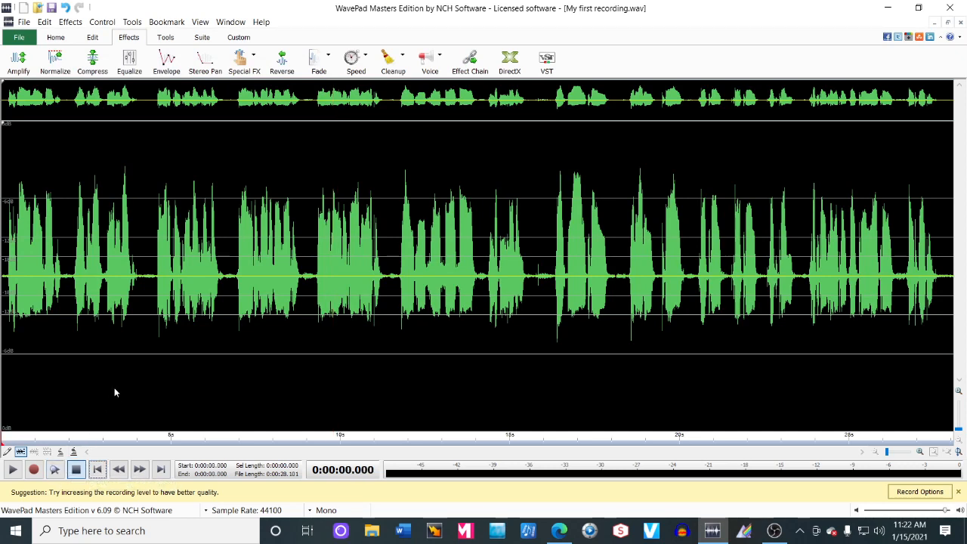
Play the opening seconds of the normalized recording, stop playback and return the cursor to the start
{"action": "left_click", "coordinate": [13, 470]}
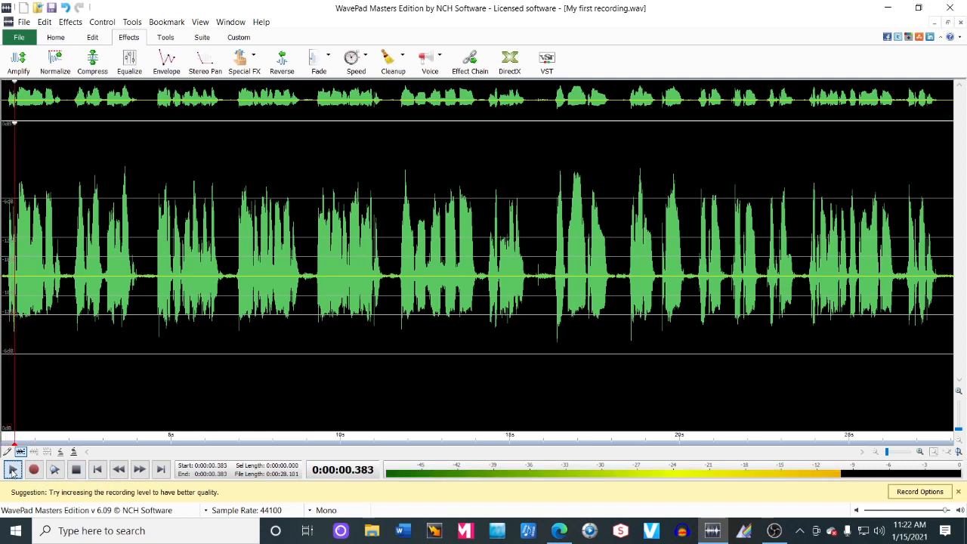
{"action": "left_click", "coordinate": [76, 470]}
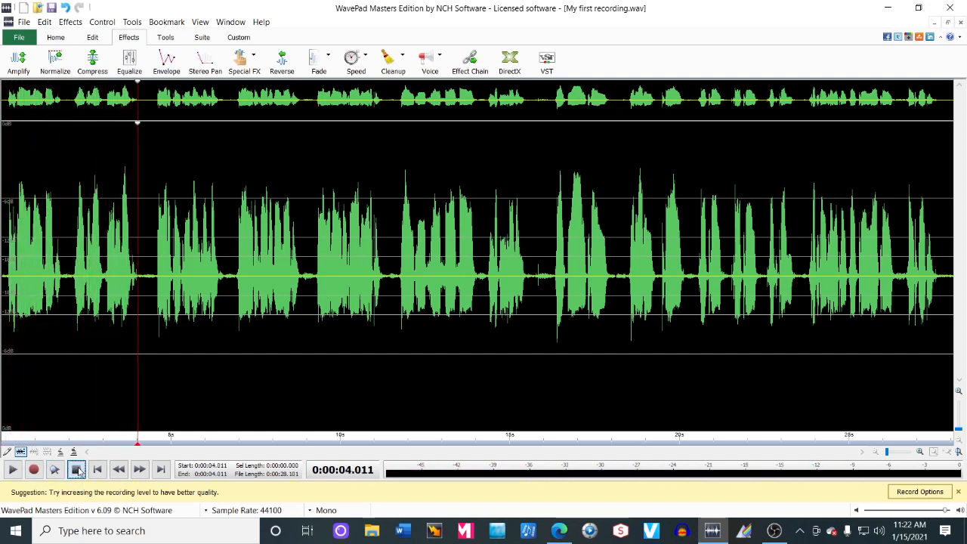
{"action": "left_click", "coordinate": [97, 470]}
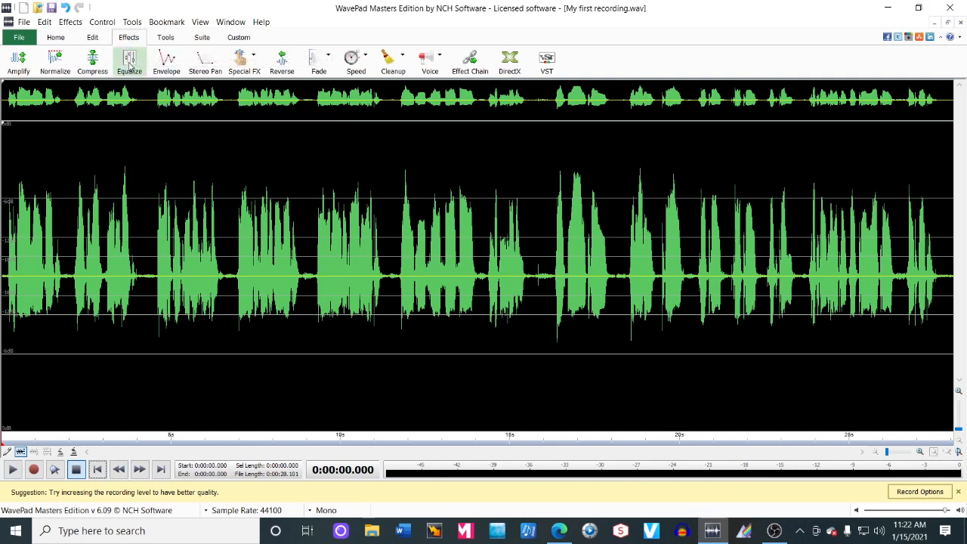
{"action": "left_click", "coordinate": [95, 65]}
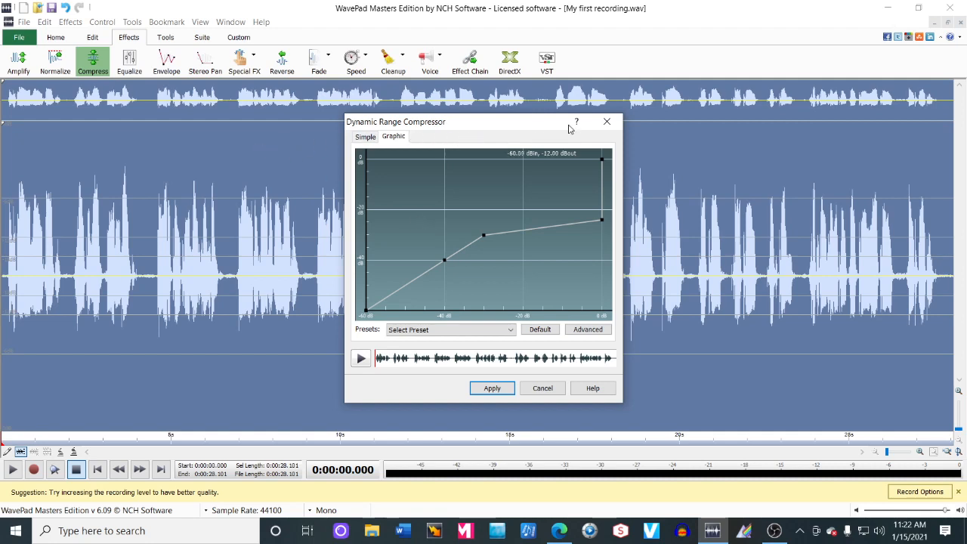
{"action": "left_click", "coordinate": [546, 389]}
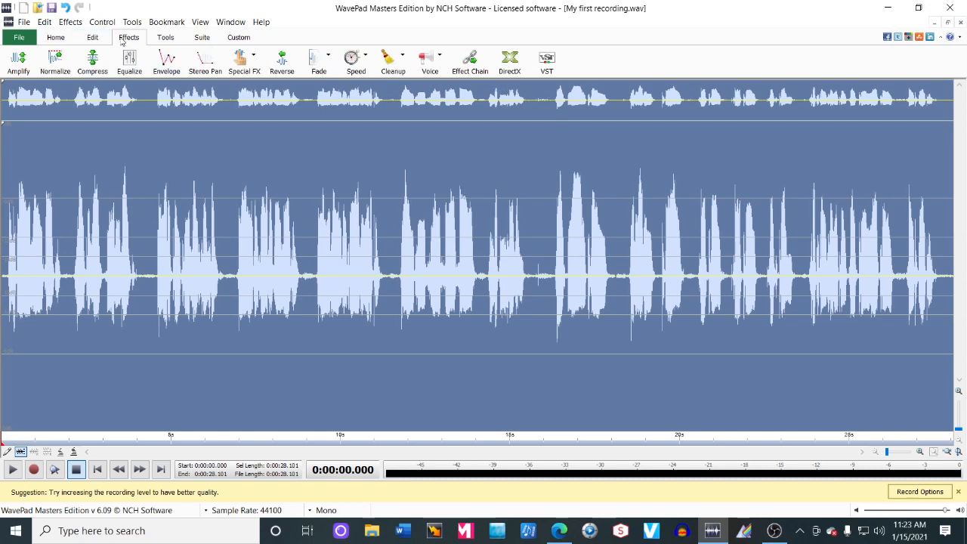
{"action": "left_click", "coordinate": [166, 37]}
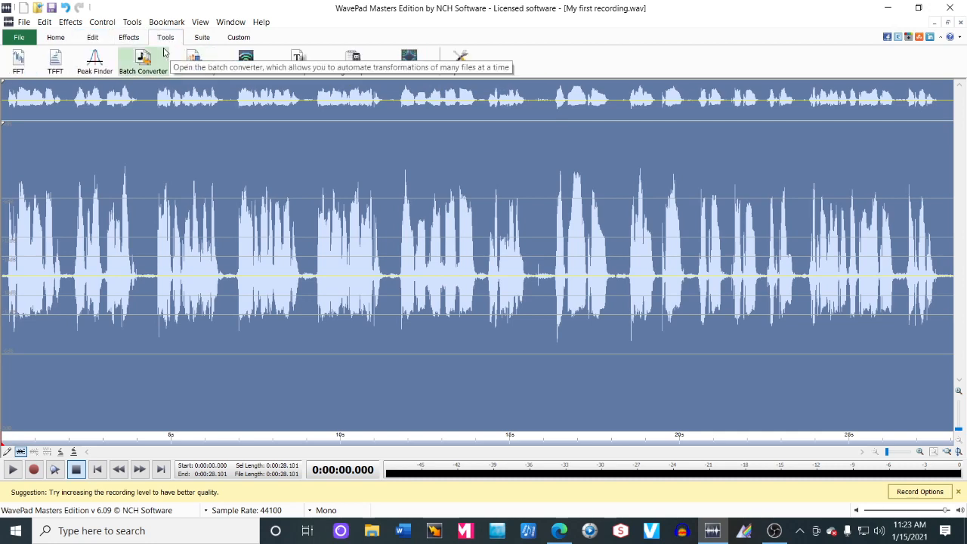
{"action": "left_click", "coordinate": [102, 39]}
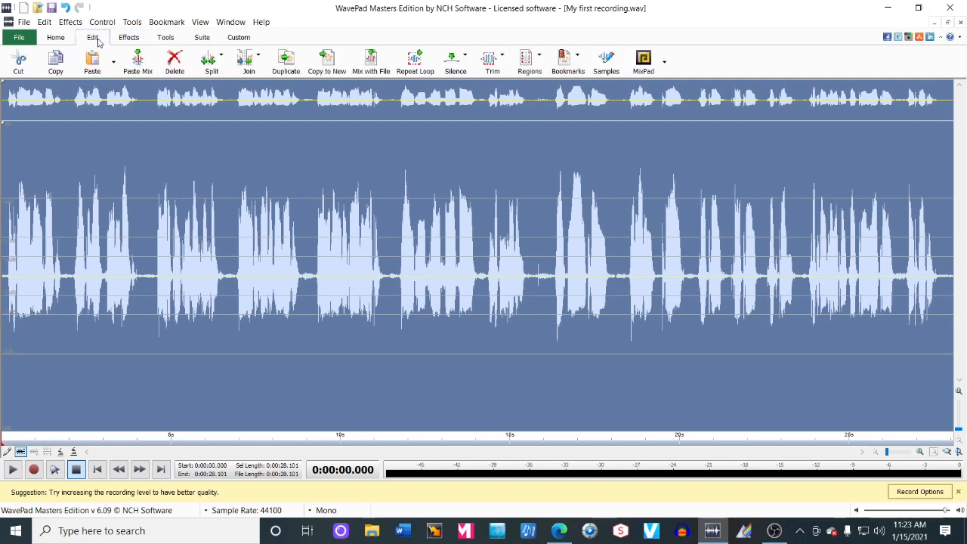
{"action": "left_click", "coordinate": [128, 38]}
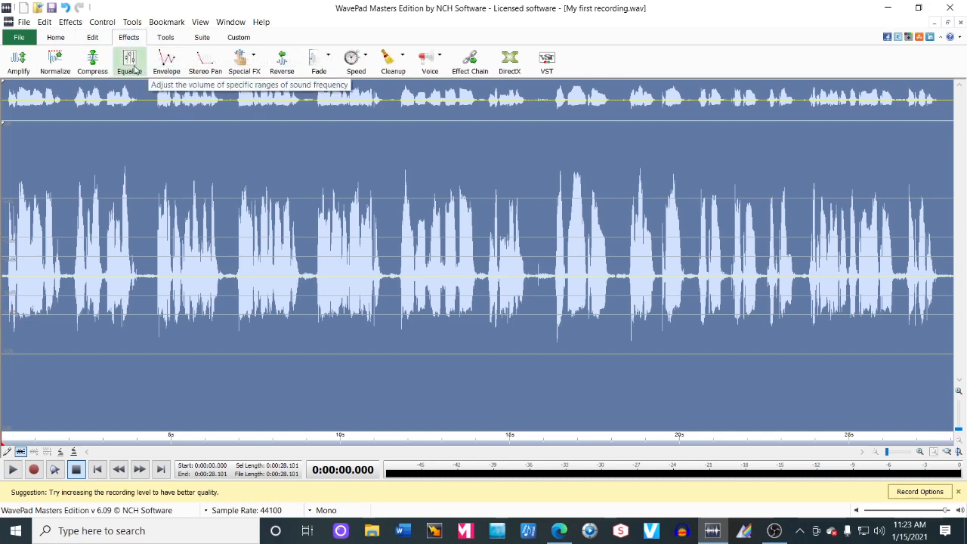
Apply the Dynamic Range Compressor's Noise Gate preset to the whole recording
{"action": "left_click", "coordinate": [94, 65]}
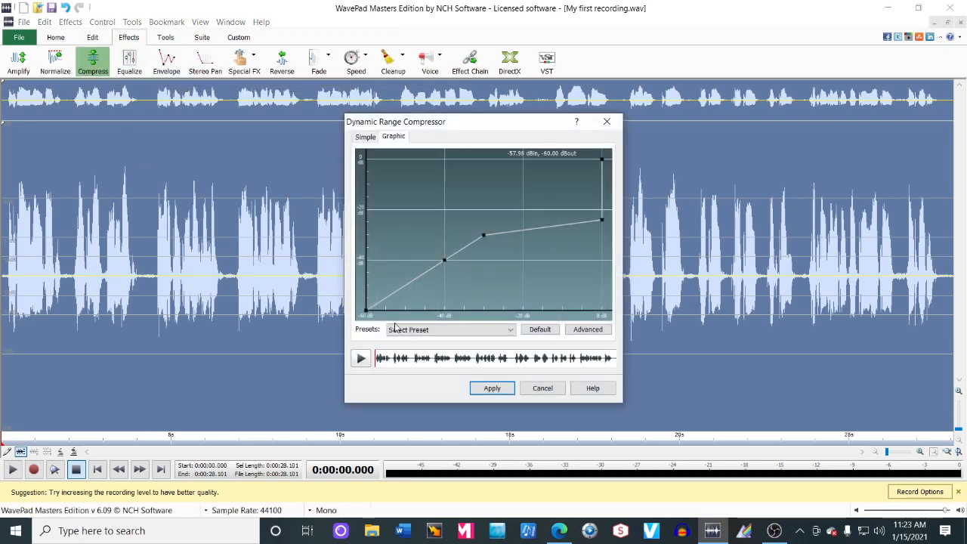
{"action": "left_click", "coordinate": [513, 330]}
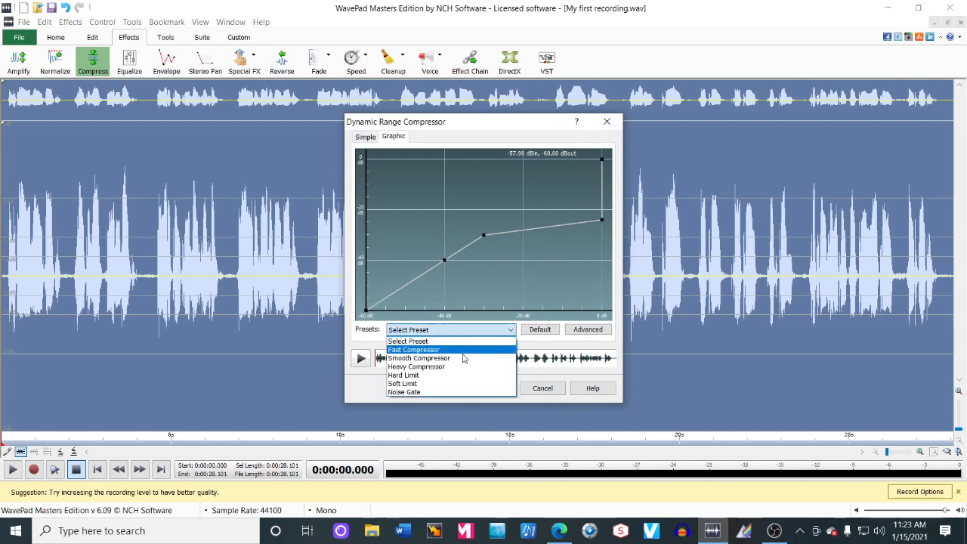
{"action": "left_click", "coordinate": [424, 392]}
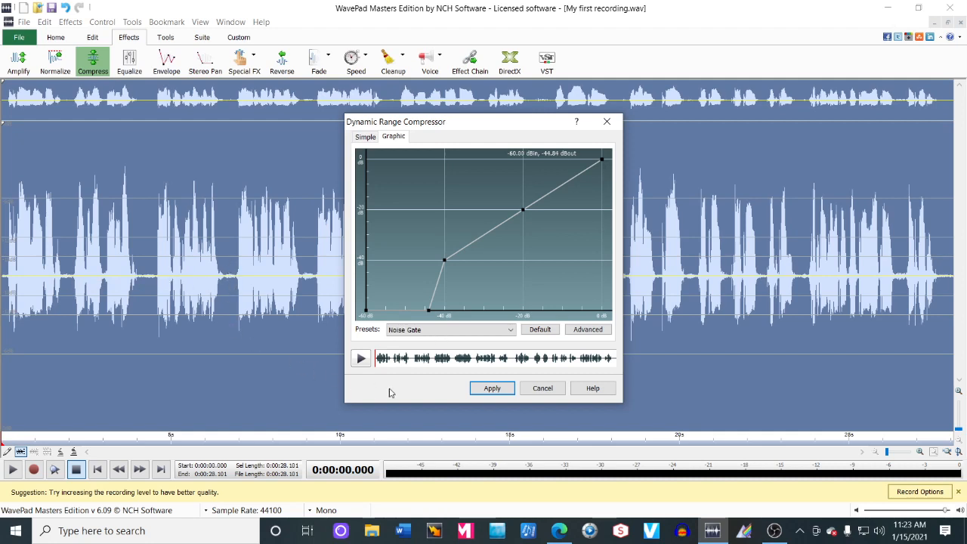
{"action": "left_click", "coordinate": [492, 388]}
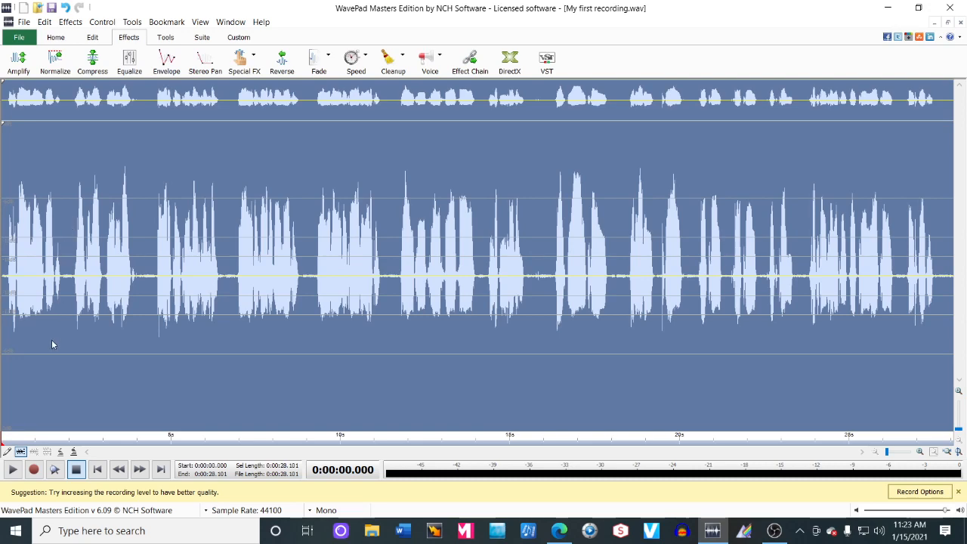
Deselect the audio, play the noise-gated recording from the beginning, stop playback and return the cursor to the start
{"action": "left_click", "coordinate": [295, 334]}
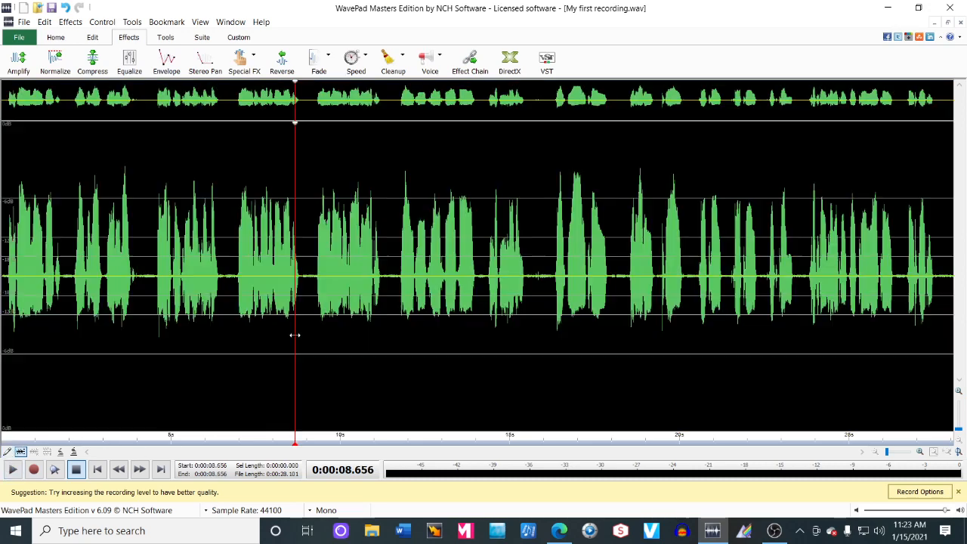
{"action": "left_click", "coordinate": [97, 469]}
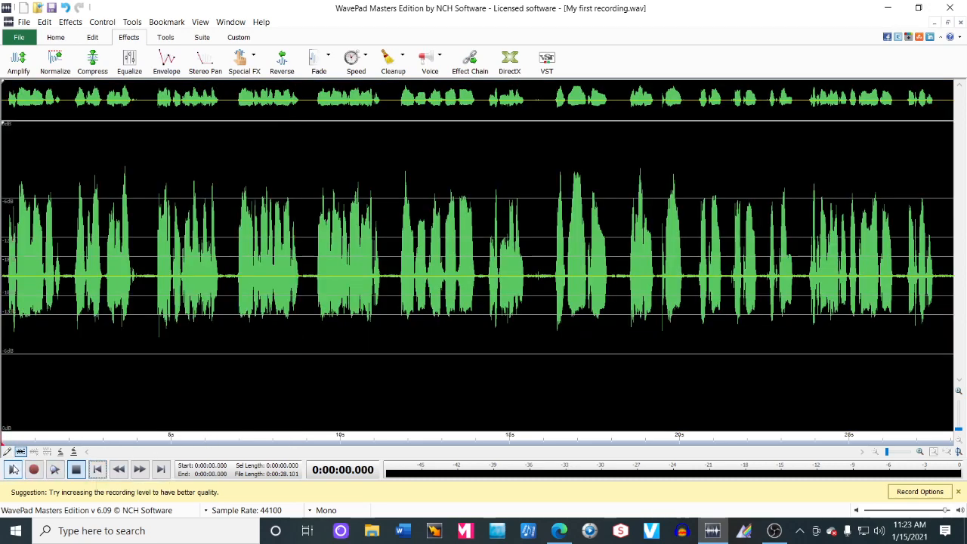
{"action": "key", "text": "space"}
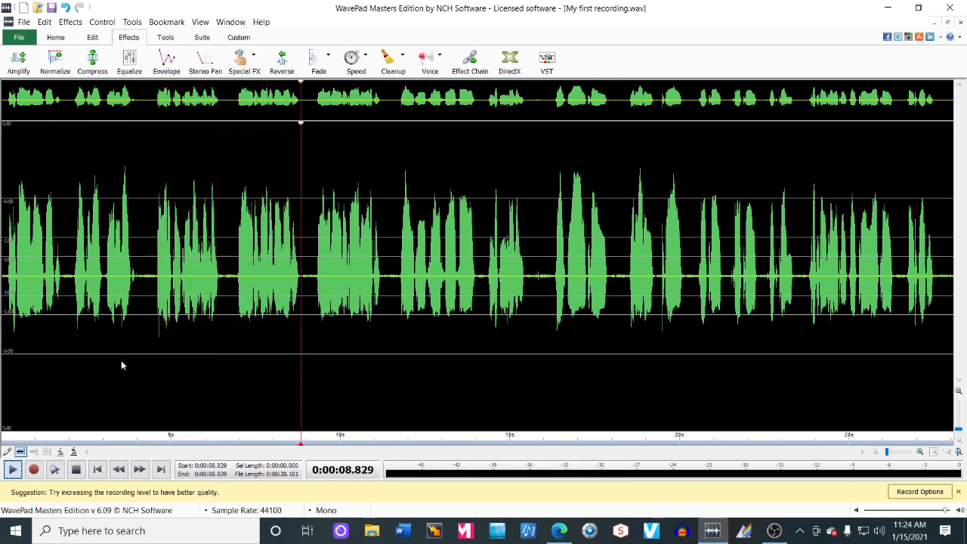
{"action": "left_click", "coordinate": [76, 470]}
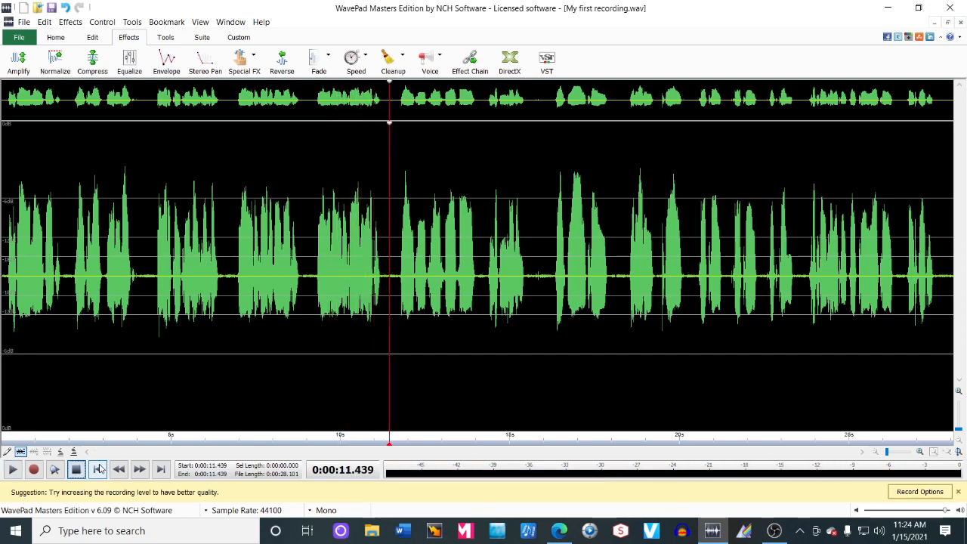
{"action": "left_click", "coordinate": [98, 469]}
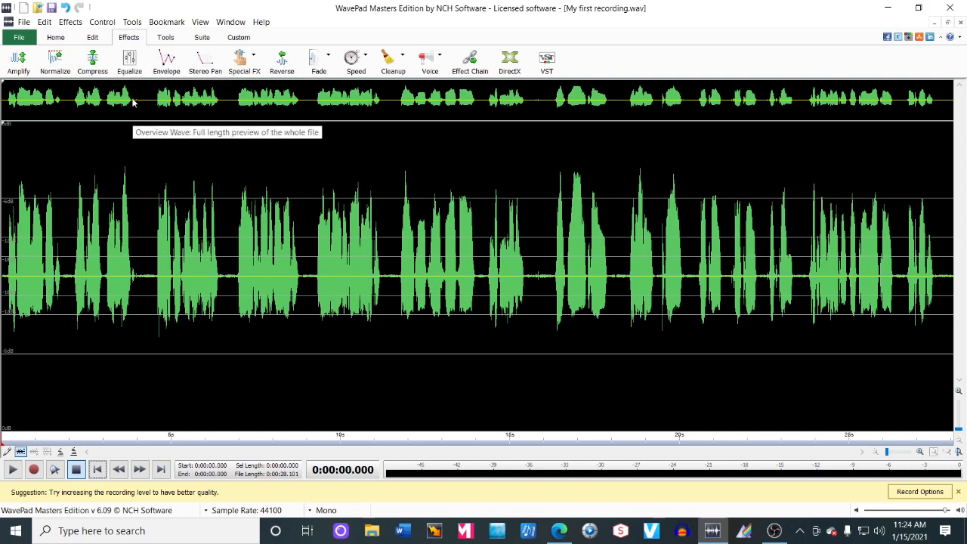
{"action": "left_click", "coordinate": [130, 61]}
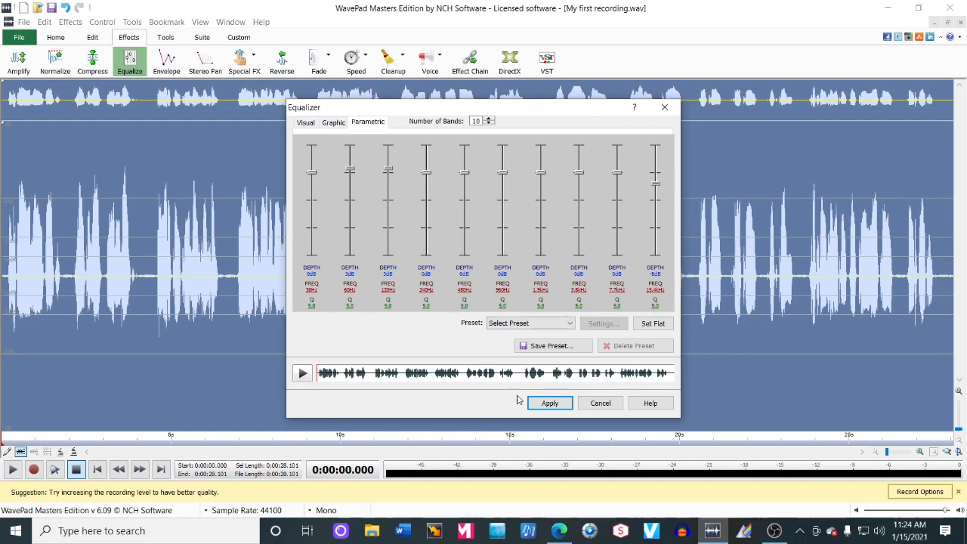
{"action": "left_click", "coordinate": [600, 404]}
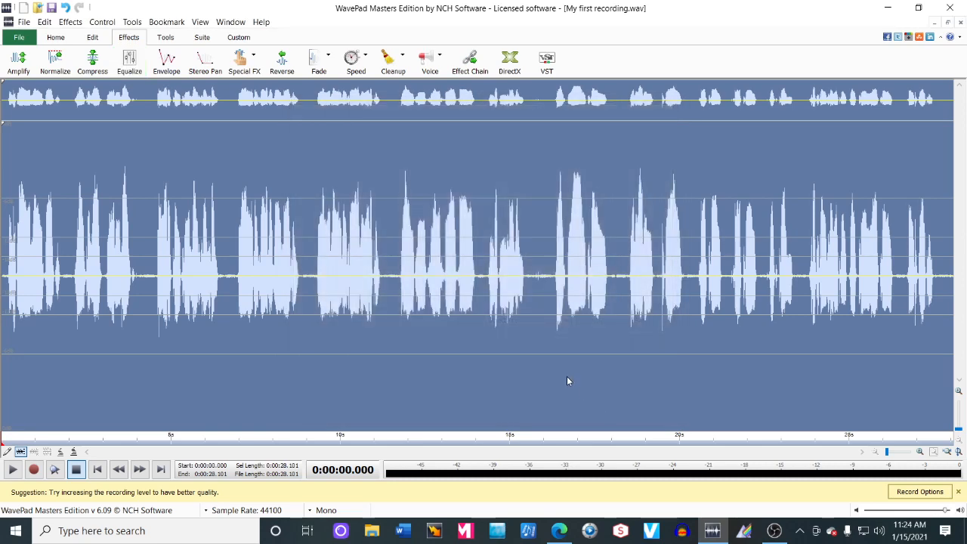
{"action": "left_click", "coordinate": [267, 345]}
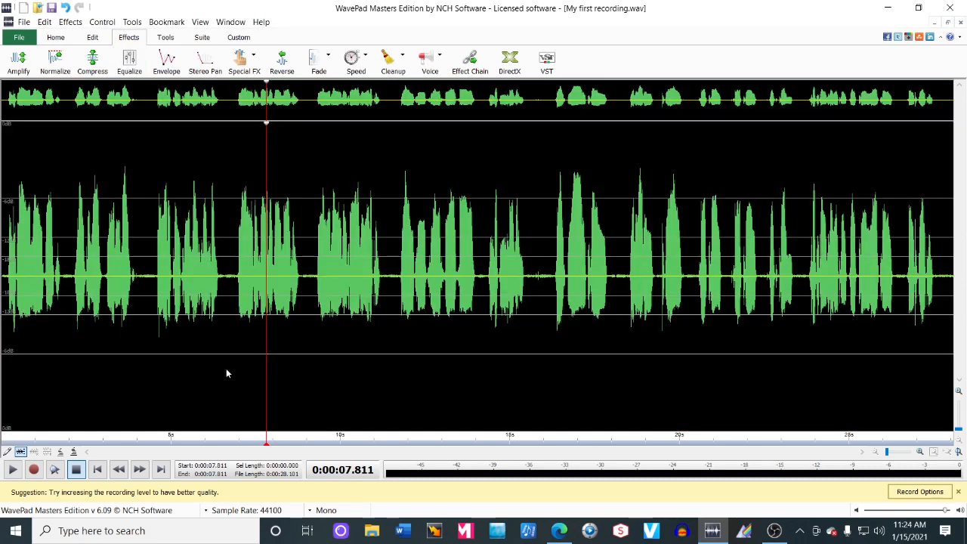
{"action": "left_click", "coordinate": [96, 469]}
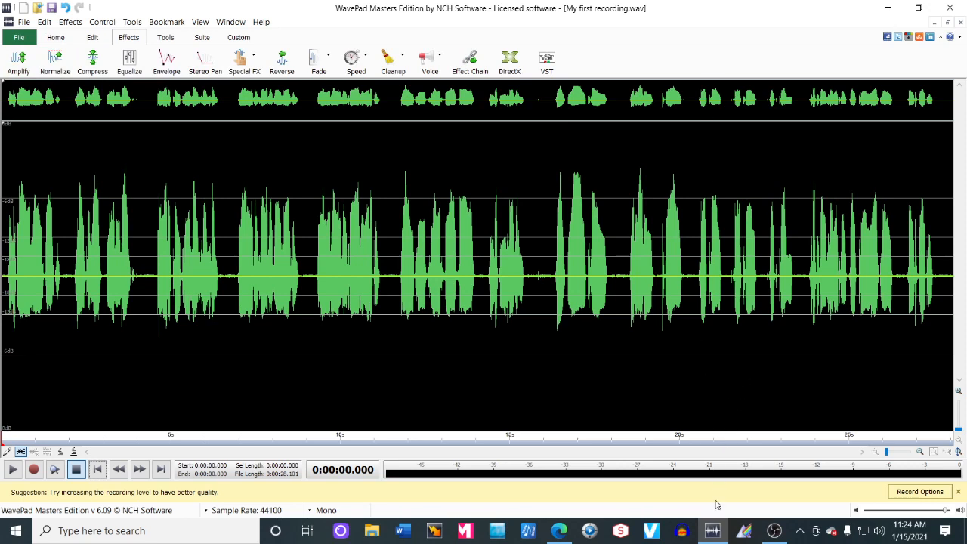
{"action": "left_click", "coordinate": [774, 530]}
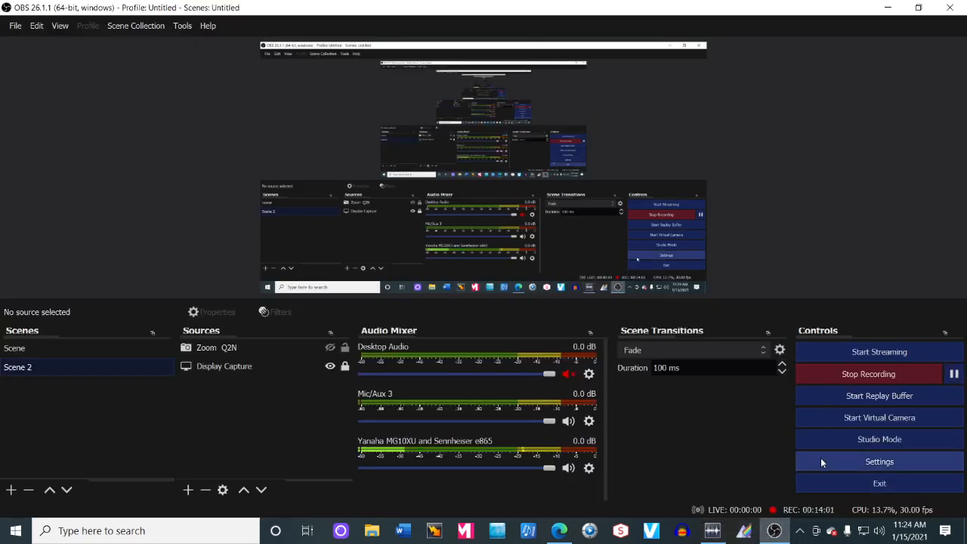
{"action": "left_click", "coordinate": [848, 373]}
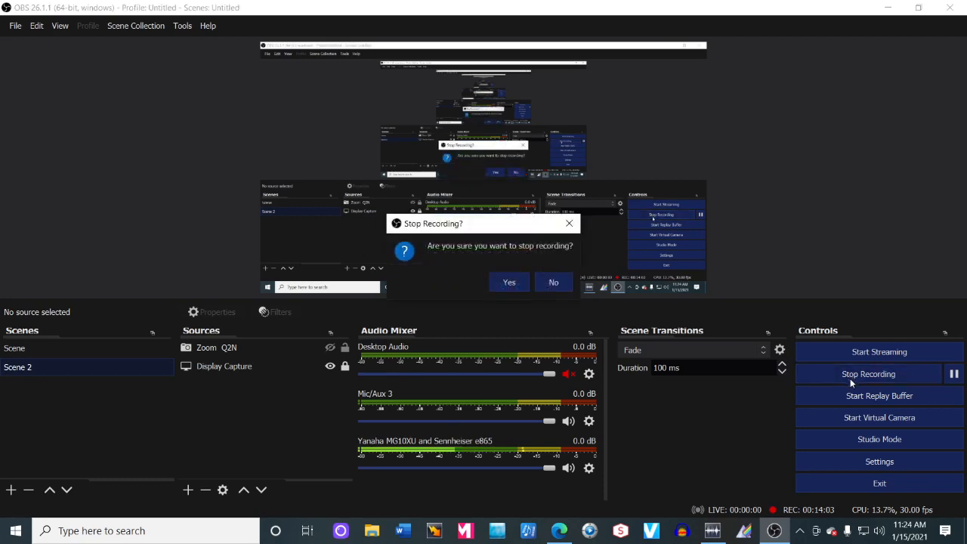